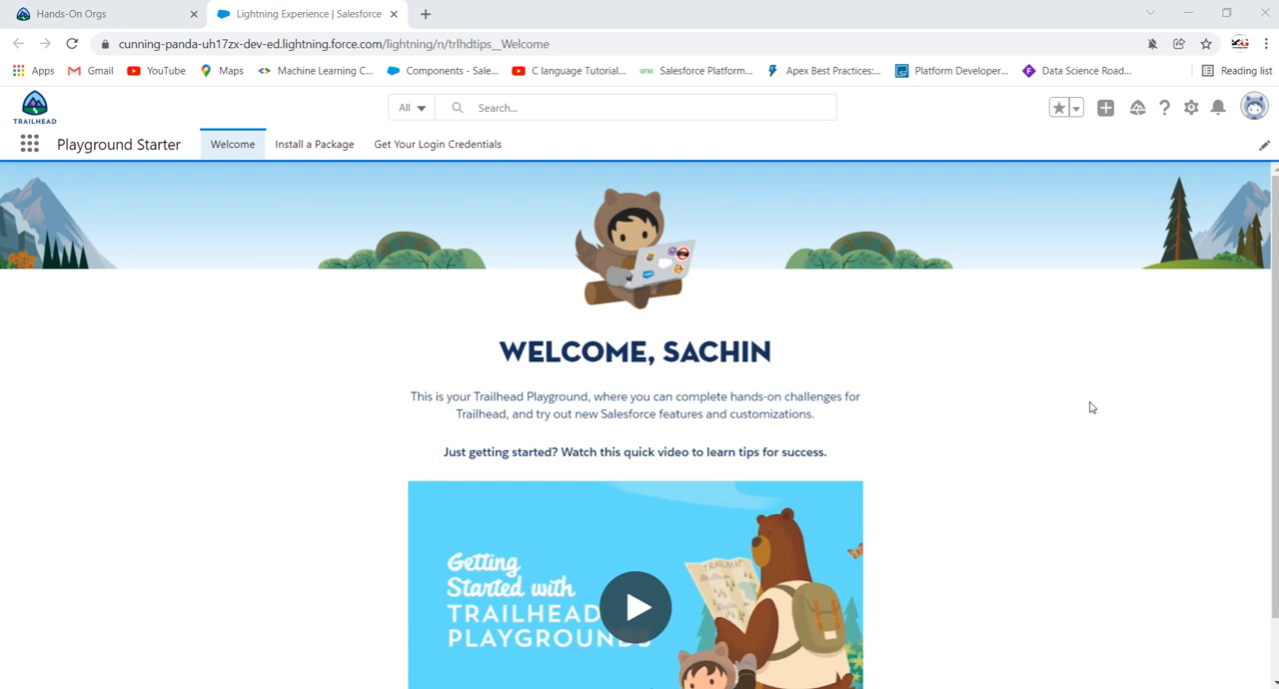
Step: Open Salesforce Setup and find Process Builder to show the list of processes
left_click(1190, 110)
left_click(1122, 163)
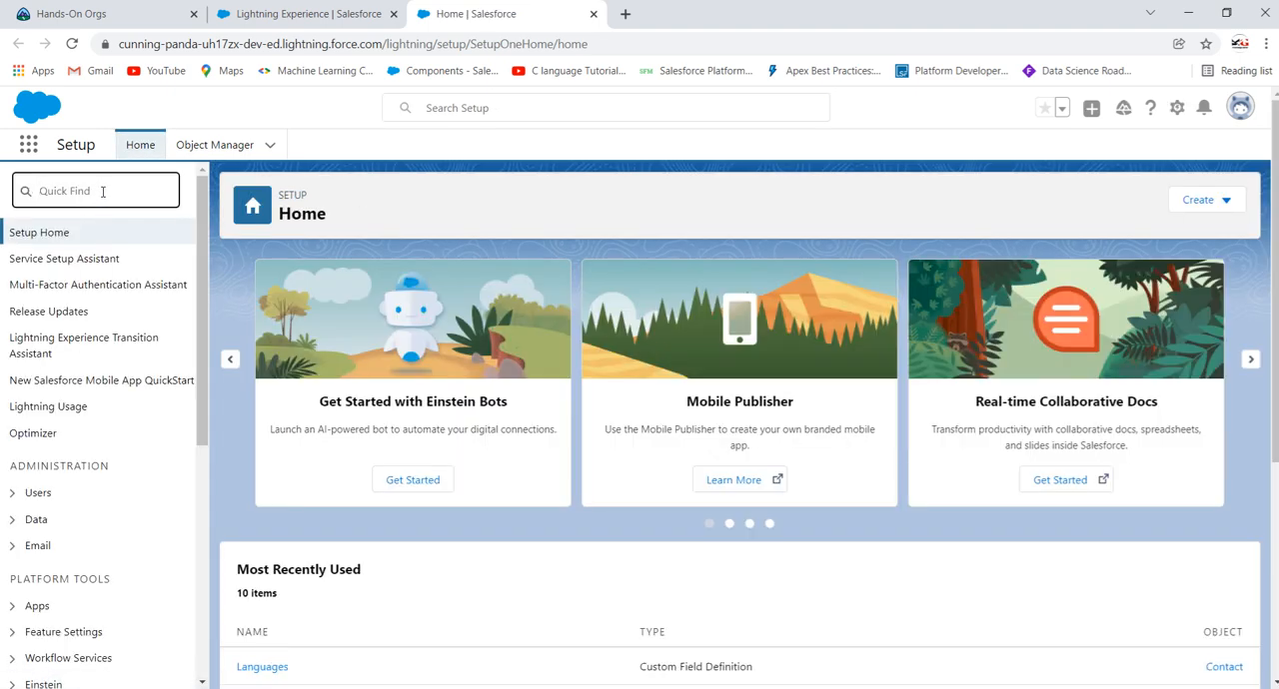
type("process b")
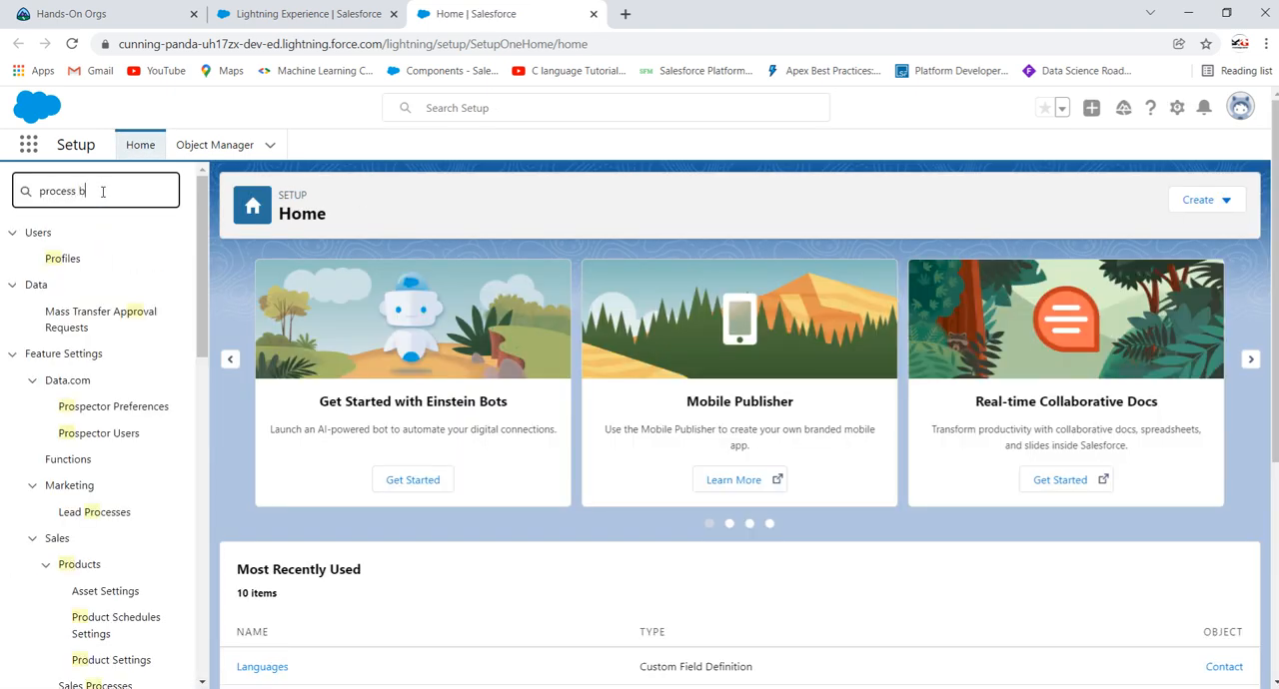
type("uilder")
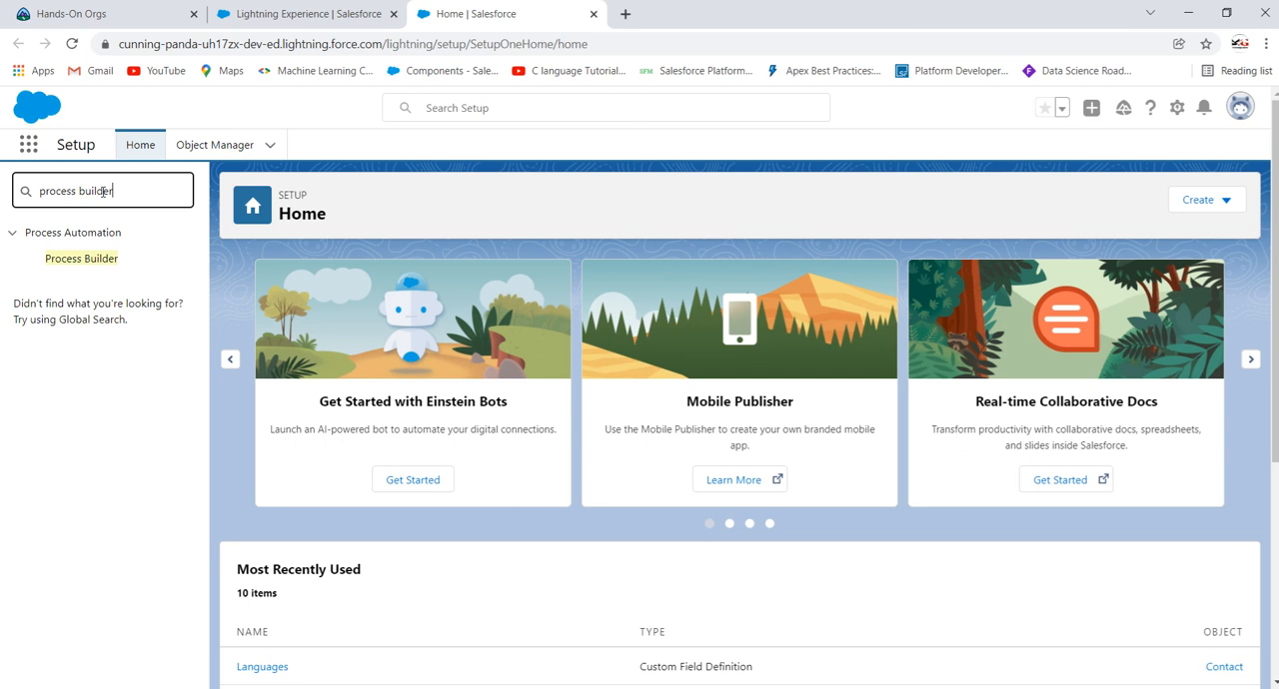
left_click(66, 262)
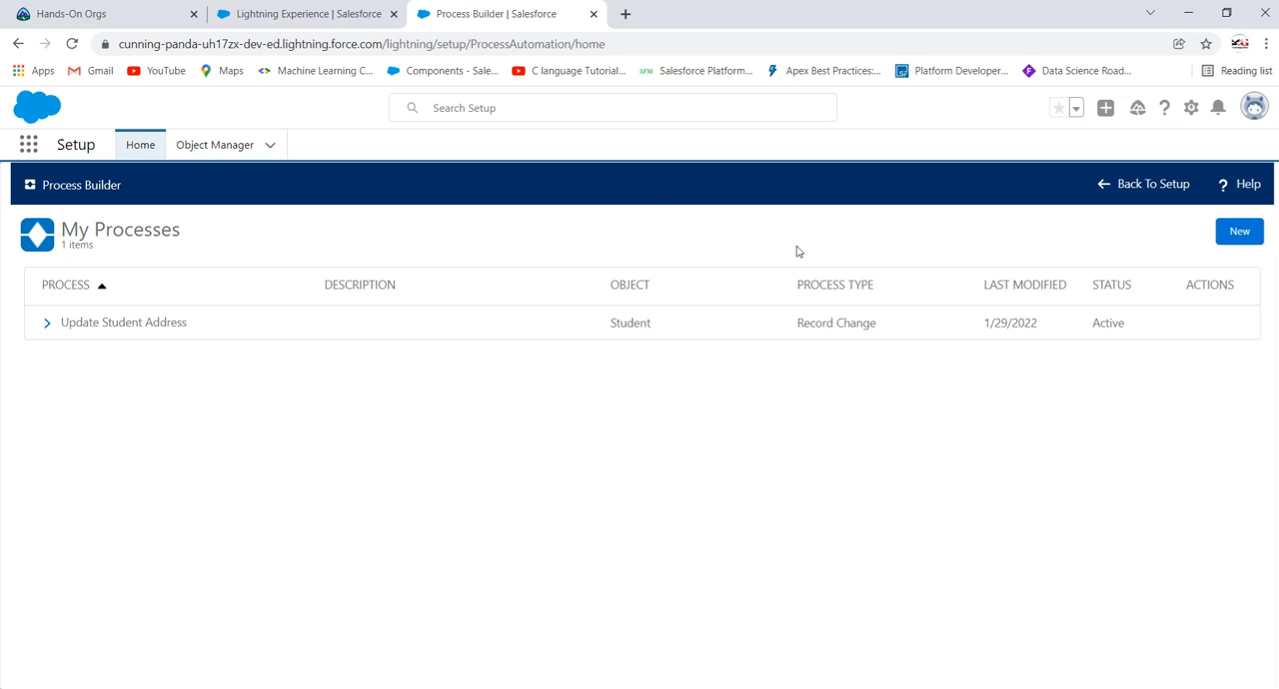
Step: Start a new process named "Create account on creation of new contact" with its matching API name
left_click(1242, 240)
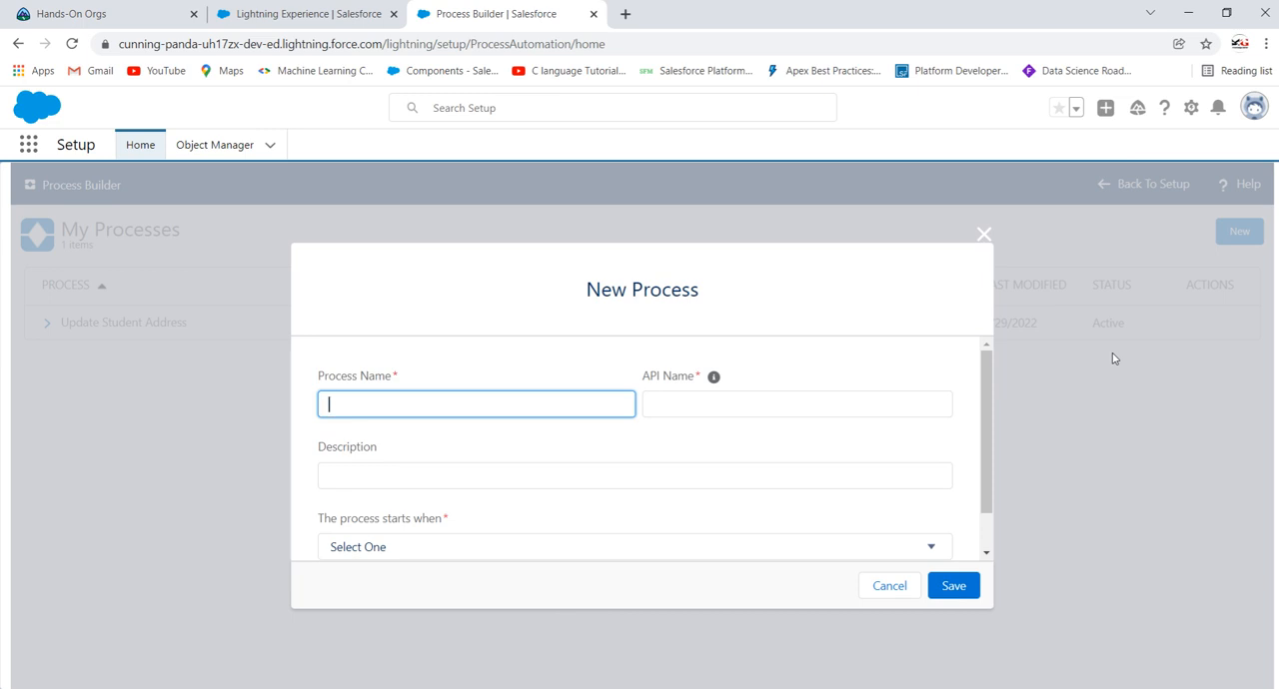
type("Create ")
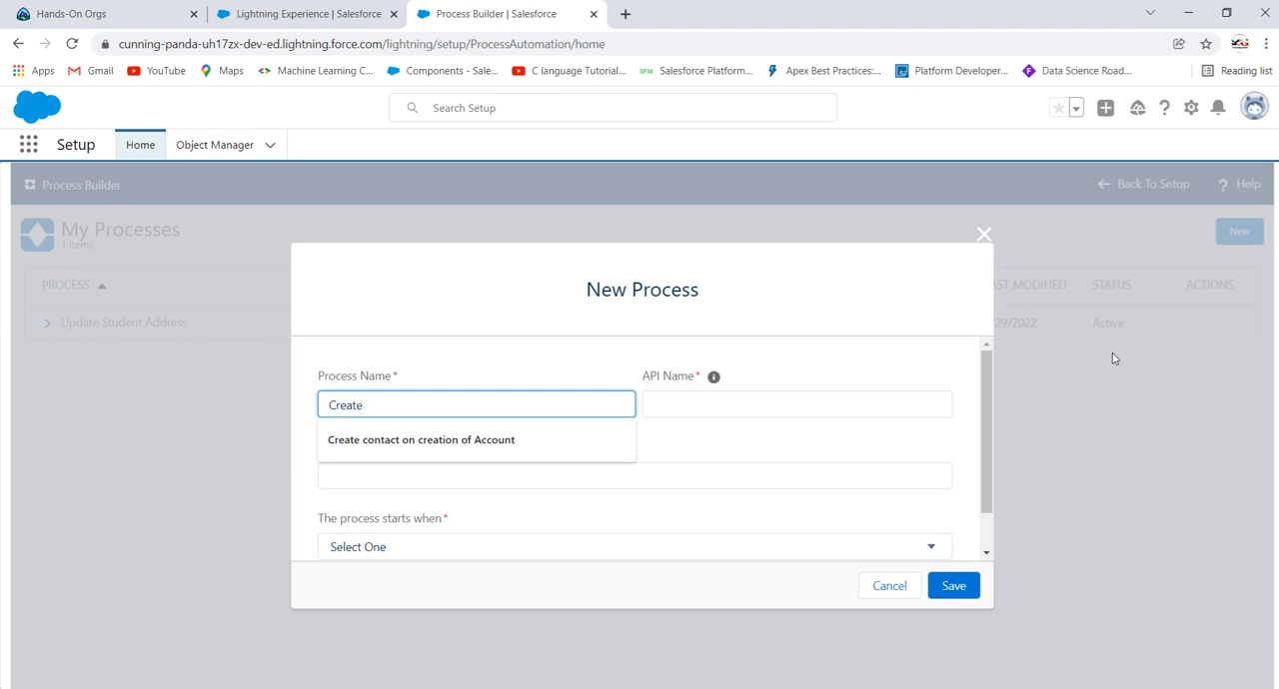
type("account")
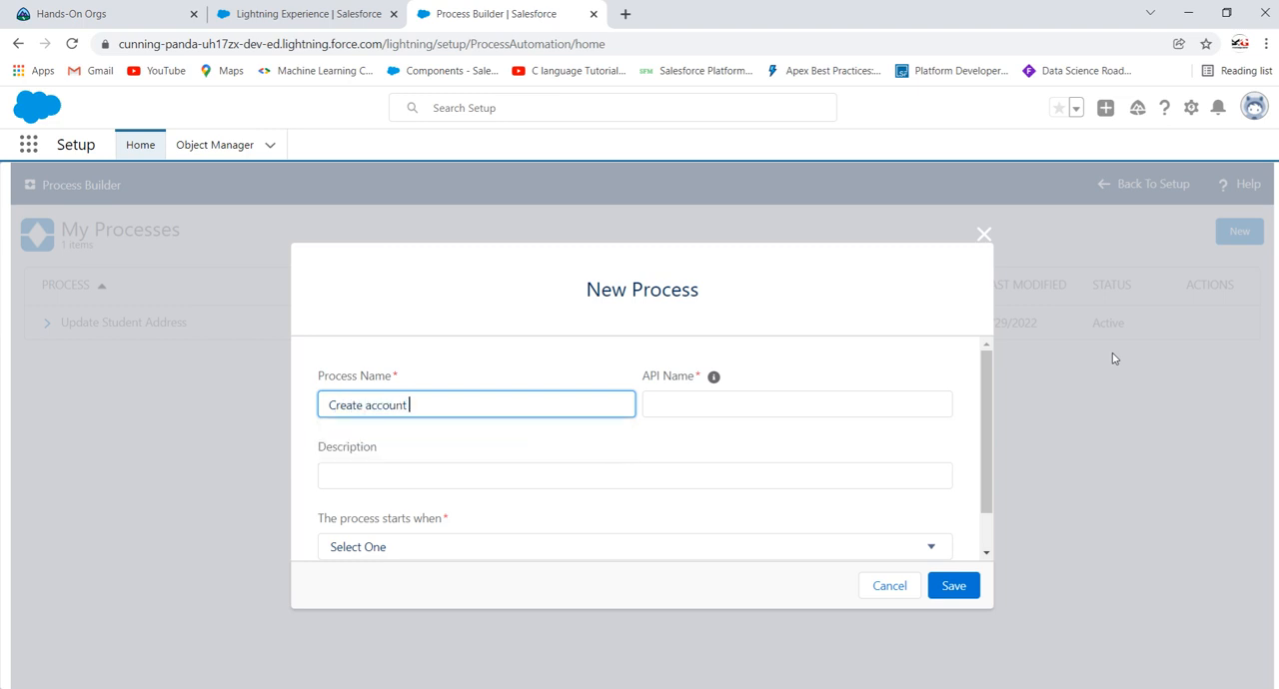
type(" on creation a new contact")
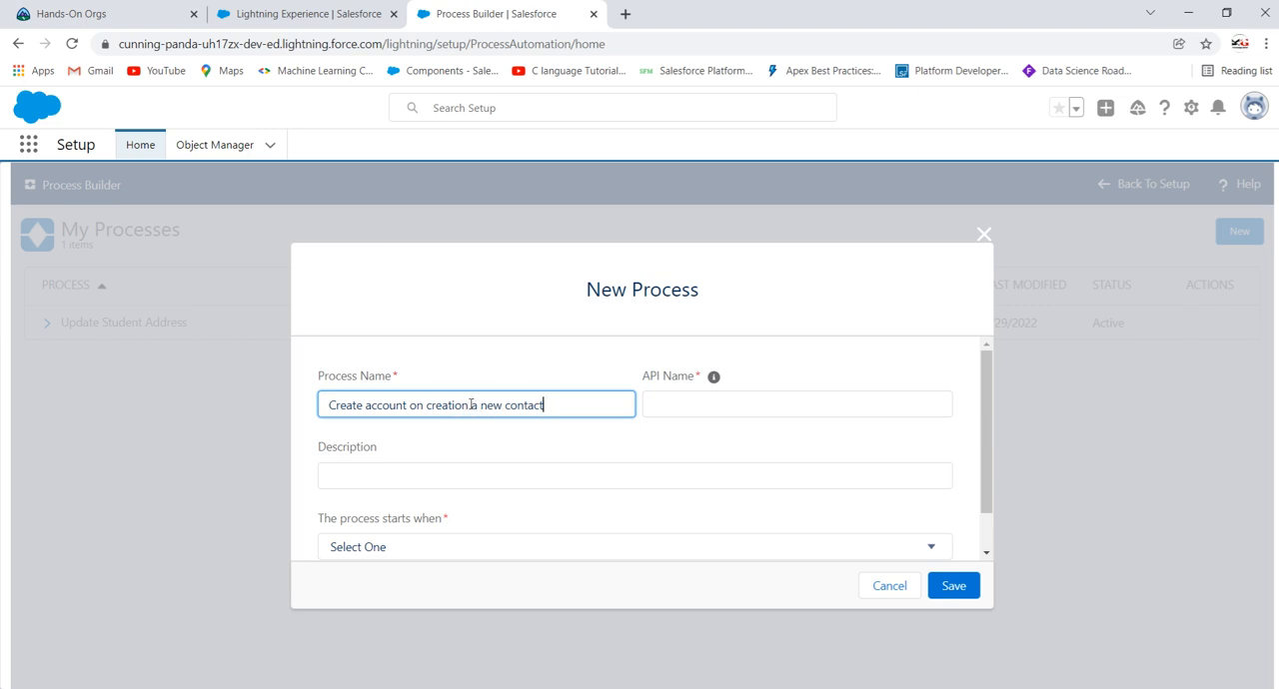
double_click(475, 406)
type("of")
left_click(484, 470)
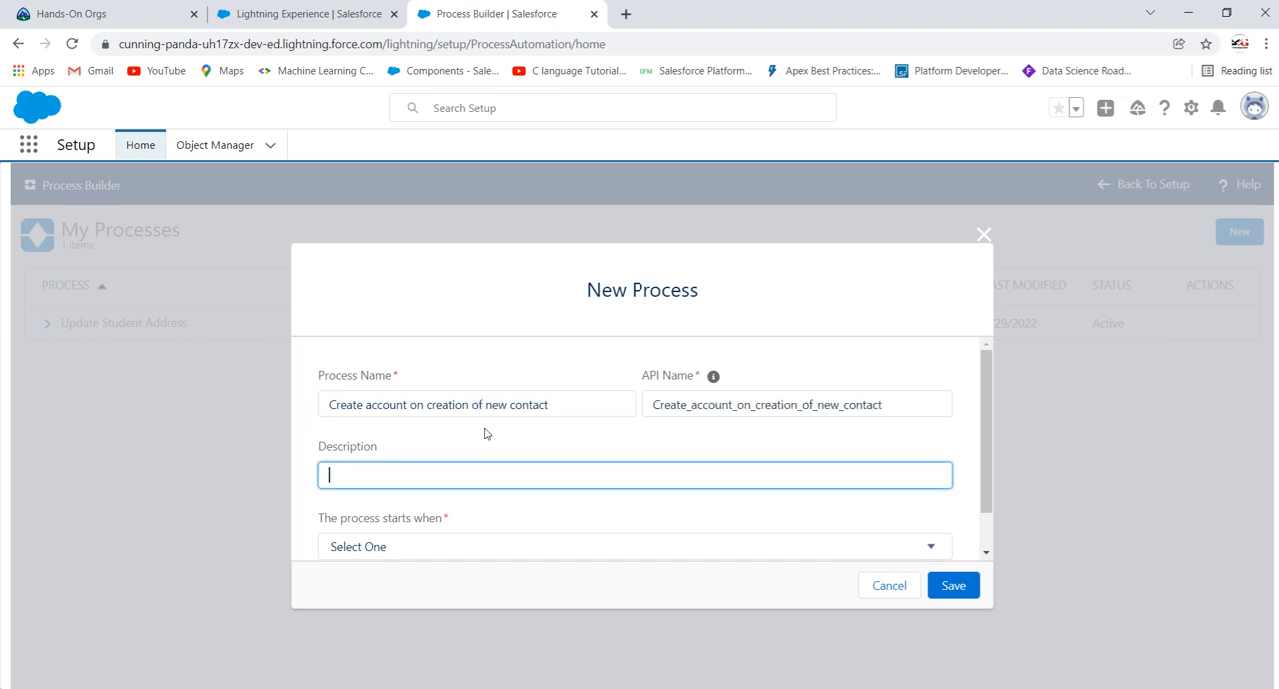
Step: Set the process to start when a record changes and save it
scroll(485, 430, "down", 1)
left_click(439, 505)
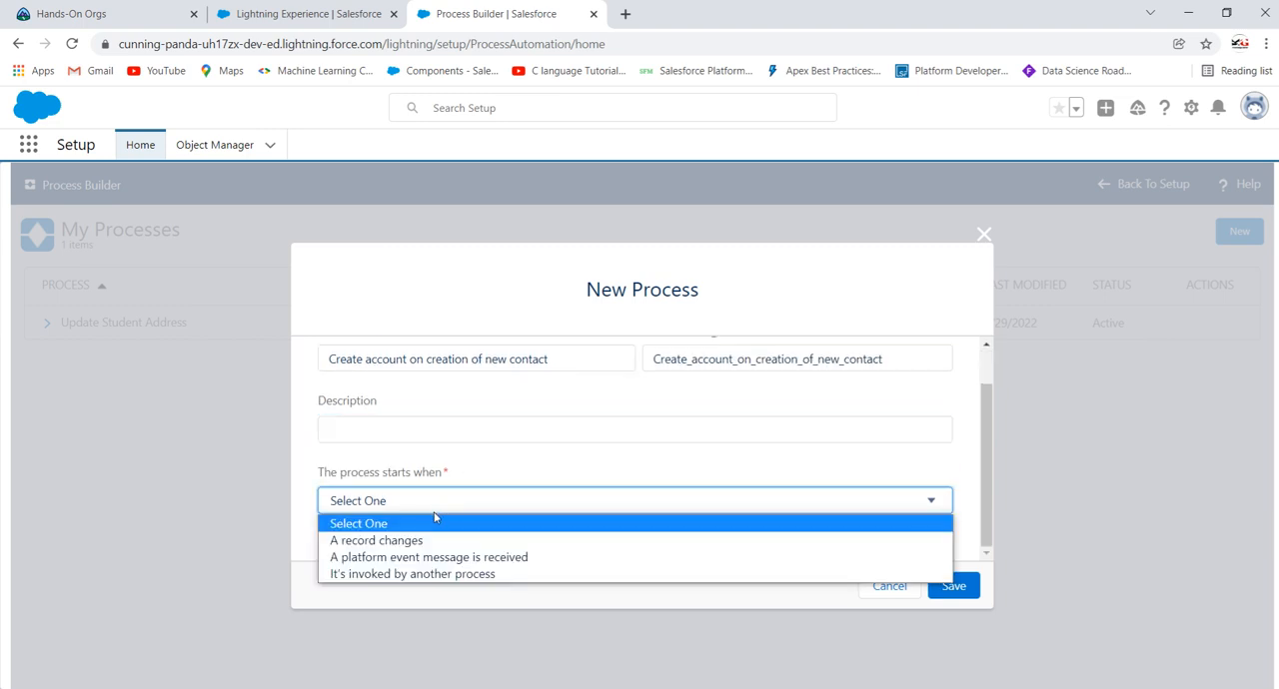
left_click(428, 540)
left_click(951, 587)
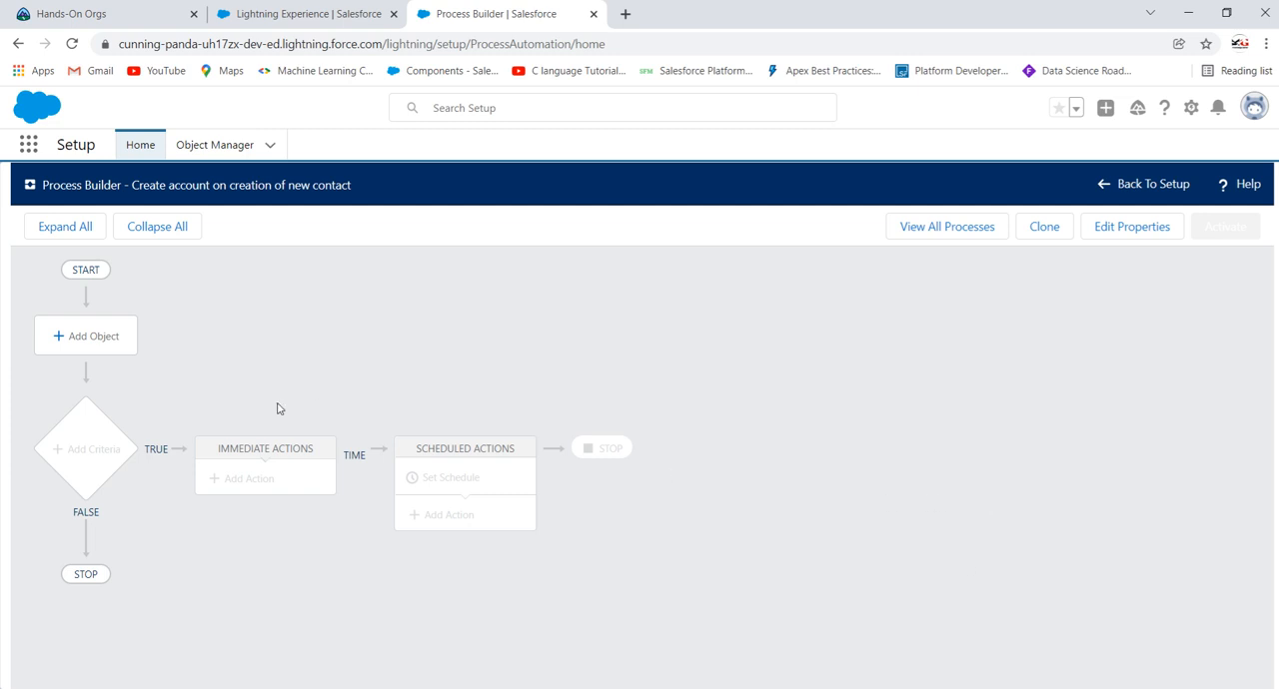
Step: Set Contact as the process's object, starting only when a record is created, and save
left_click(94, 341)
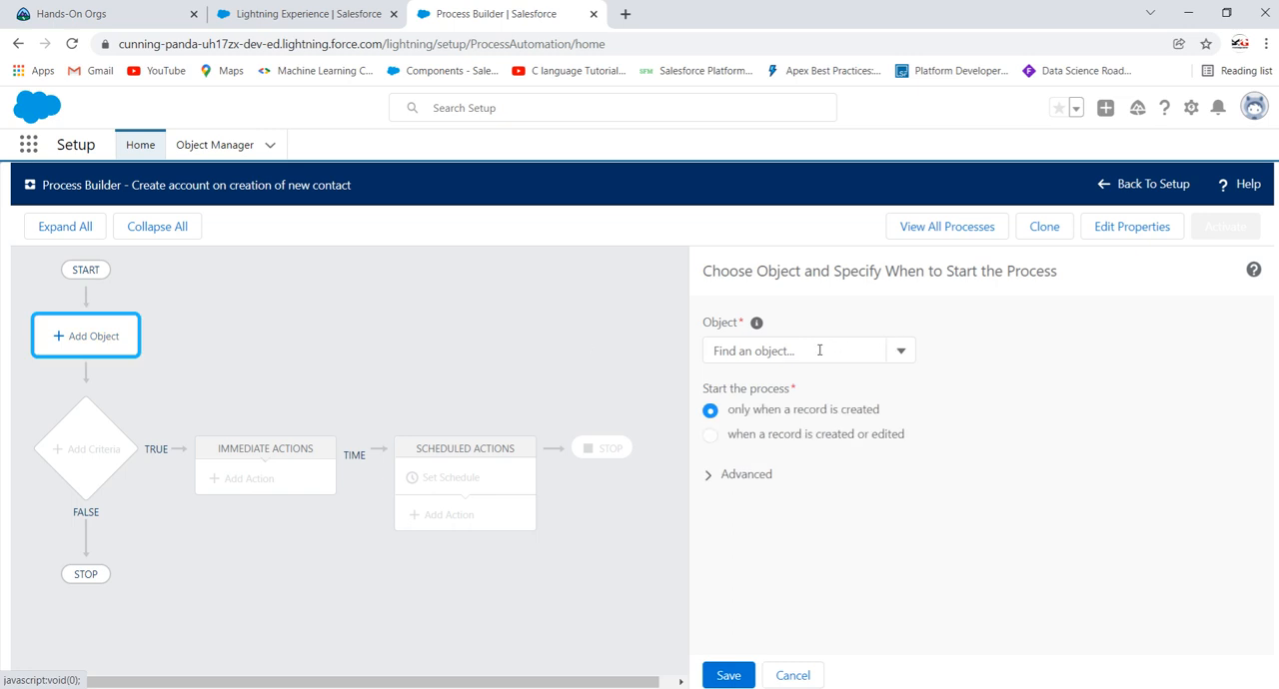
left_click(819, 350)
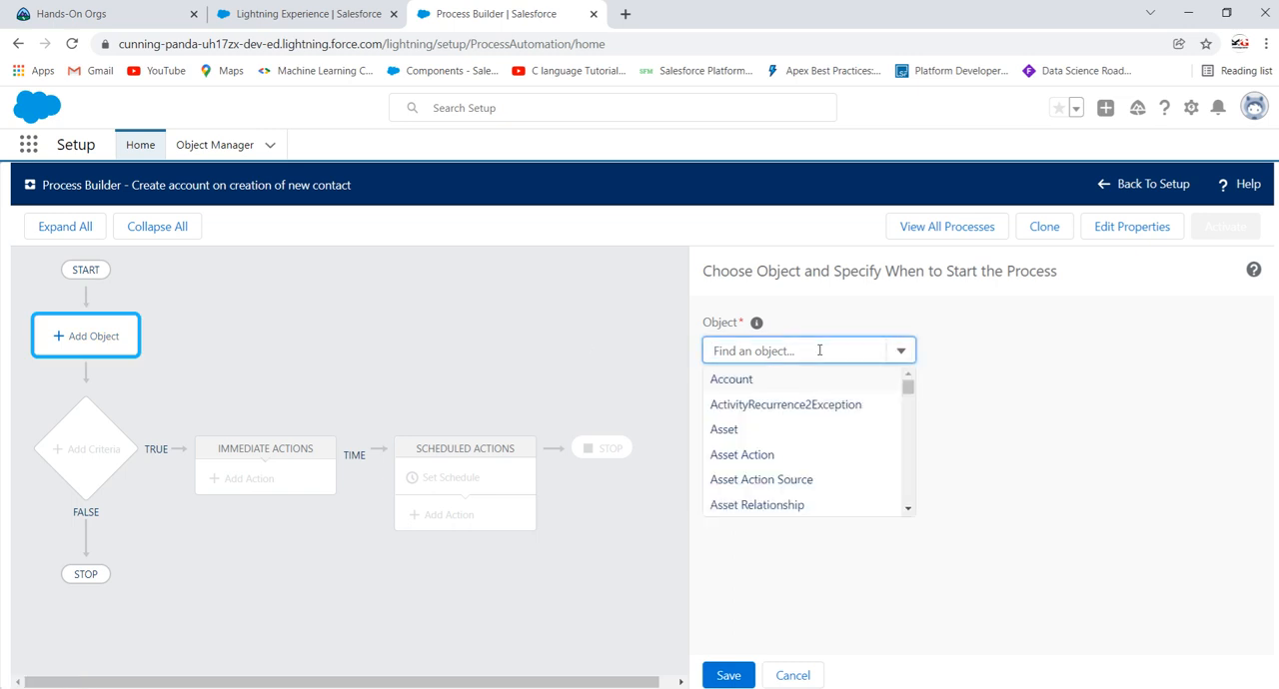
type("contact")
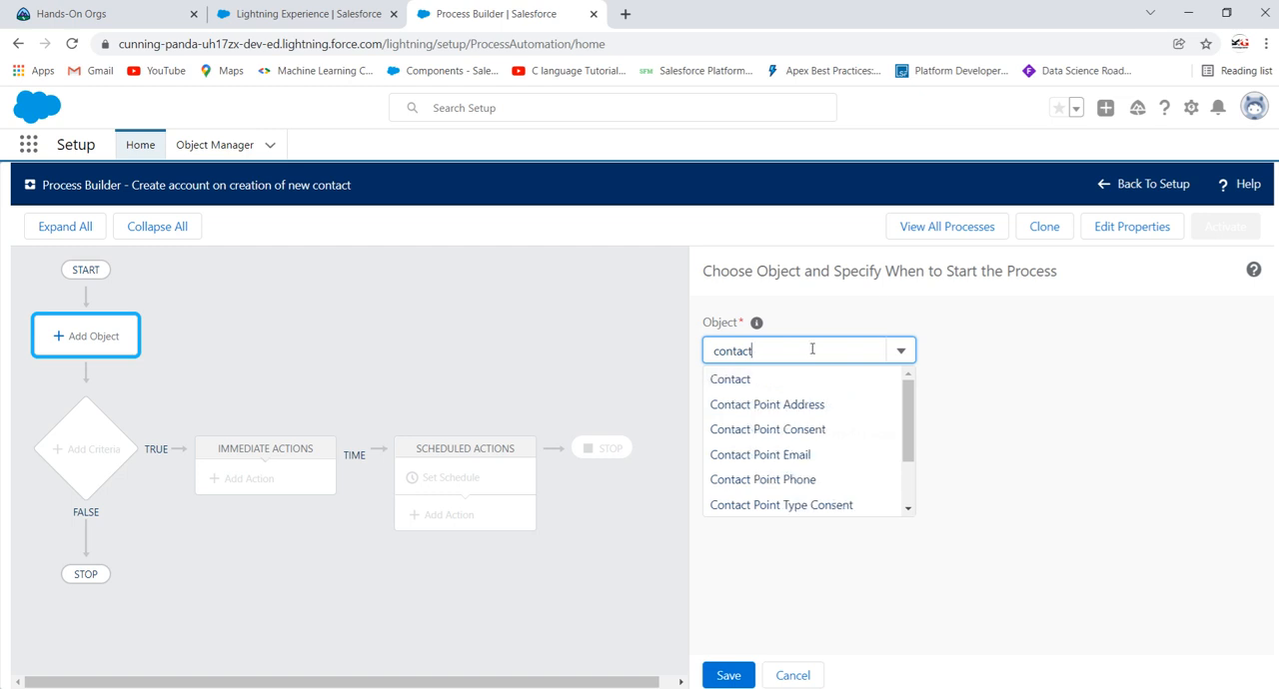
left_click(768, 380)
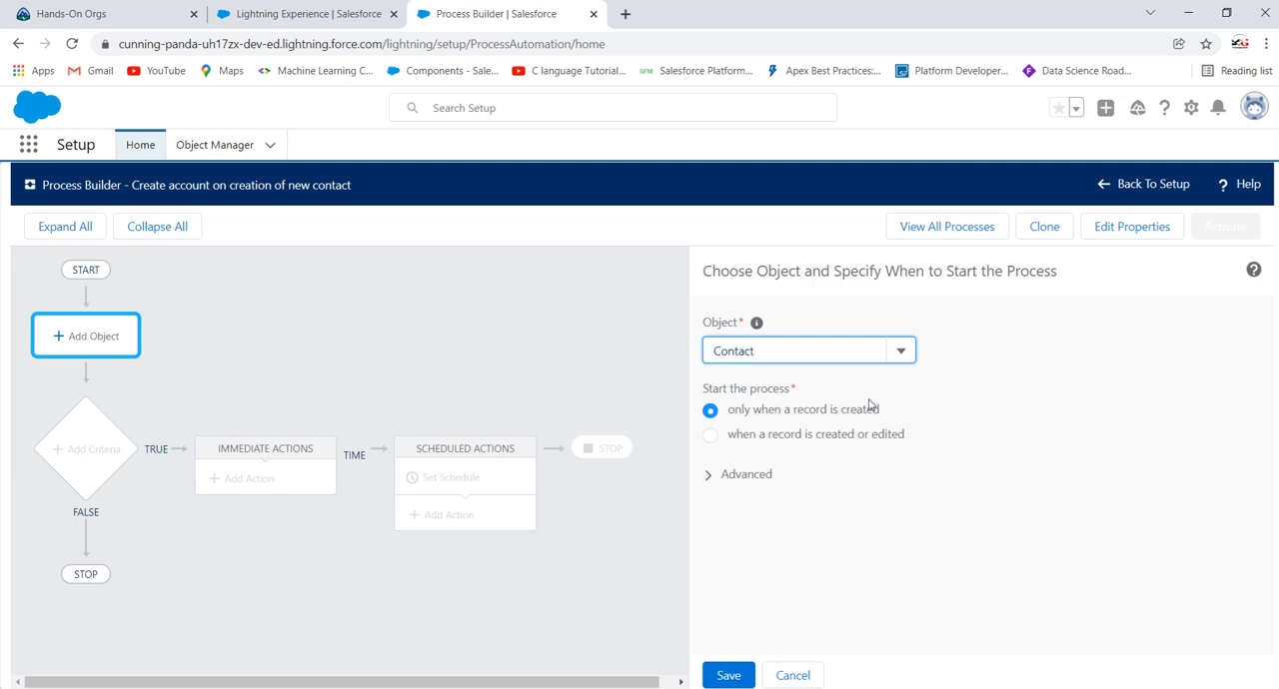
left_click(726, 677)
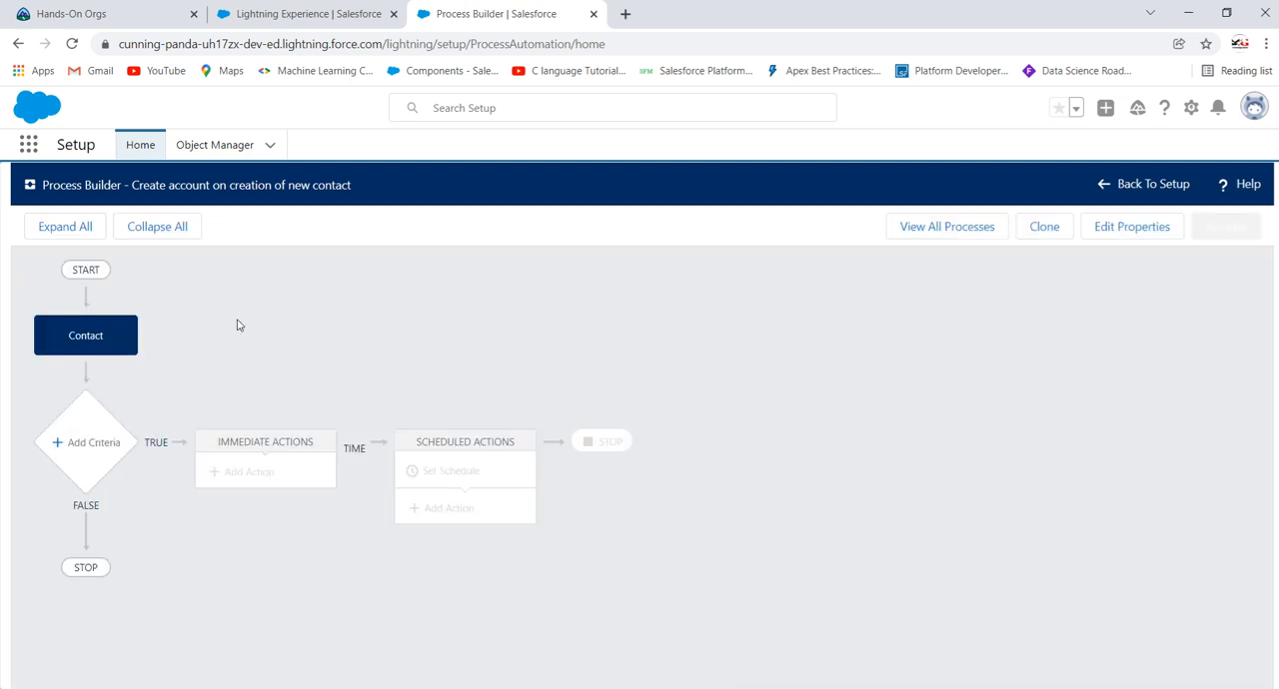
Step: Add a criteria node after the Contact object and name it "If account is blank"
left_click(95, 447)
left_click(739, 348)
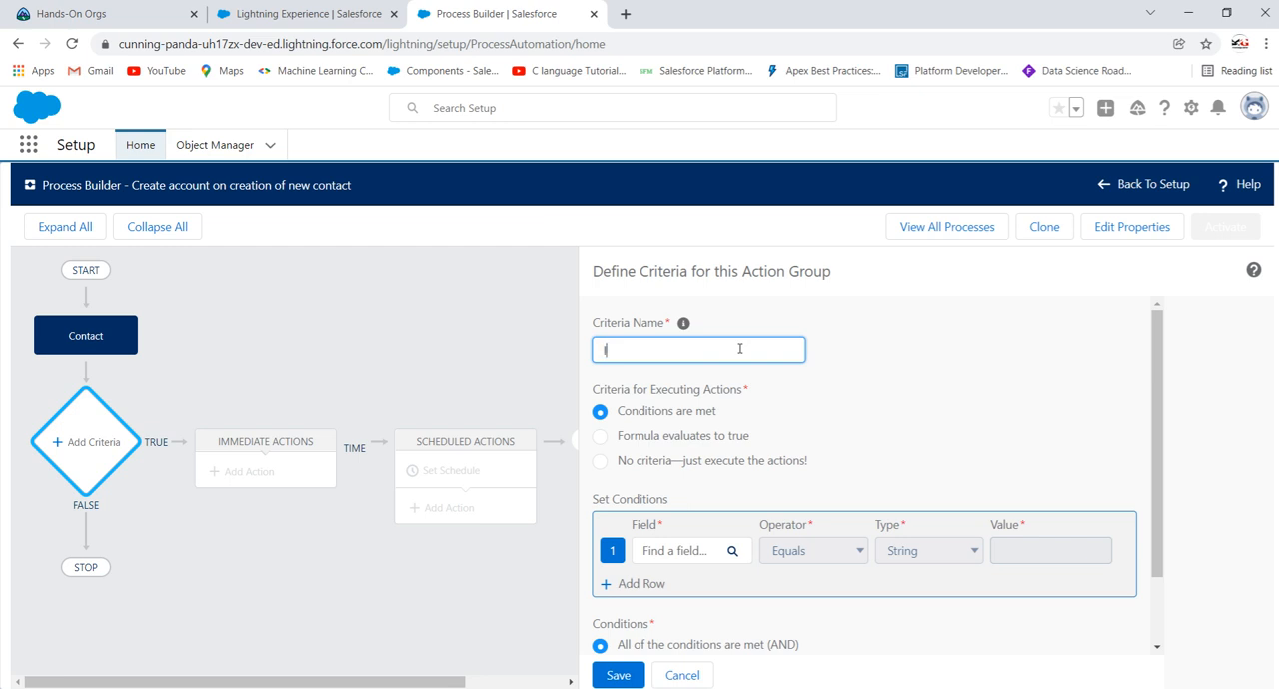
type("If account is blank")
left_click(898, 390)
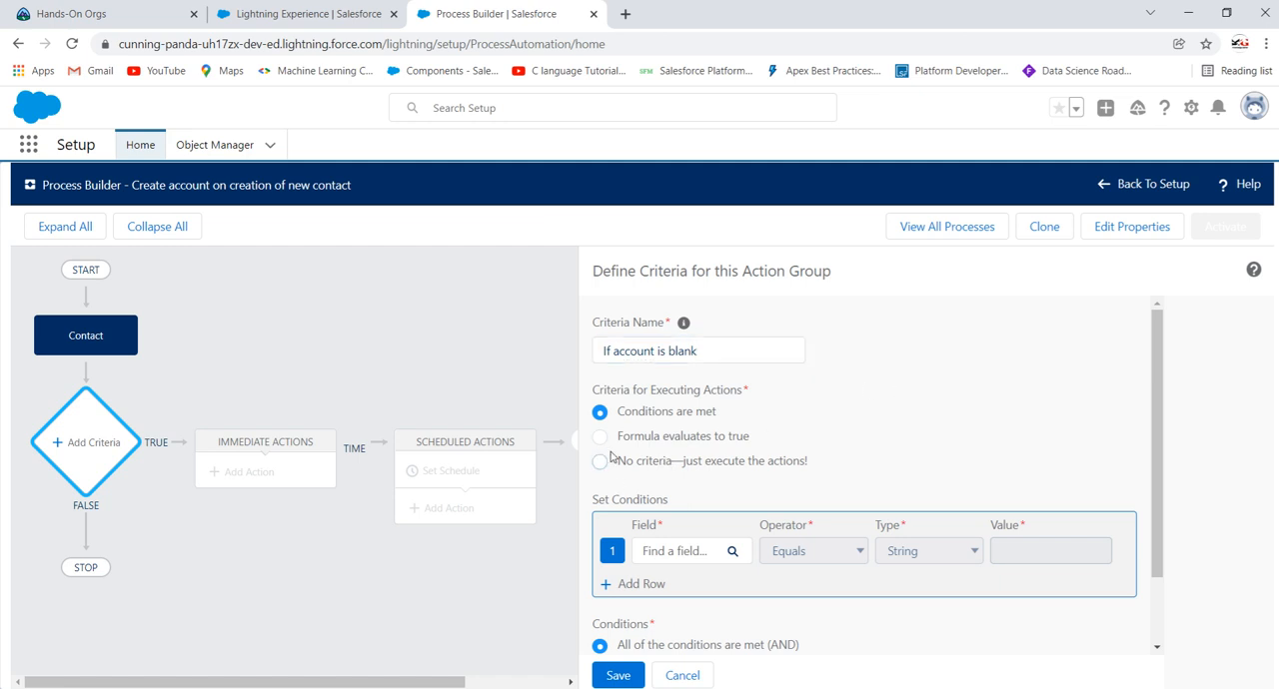
Step: Choose the Contact's Account ID as the field for the first condition
left_click(660, 555)
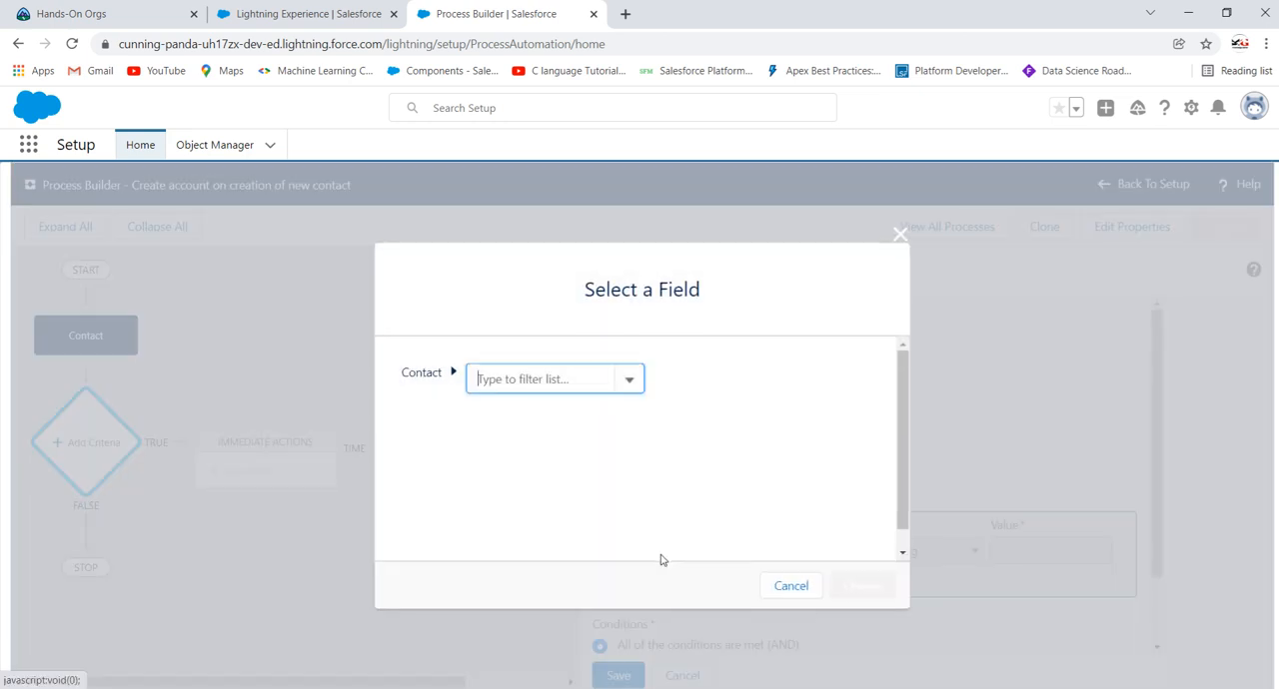
type("acco")
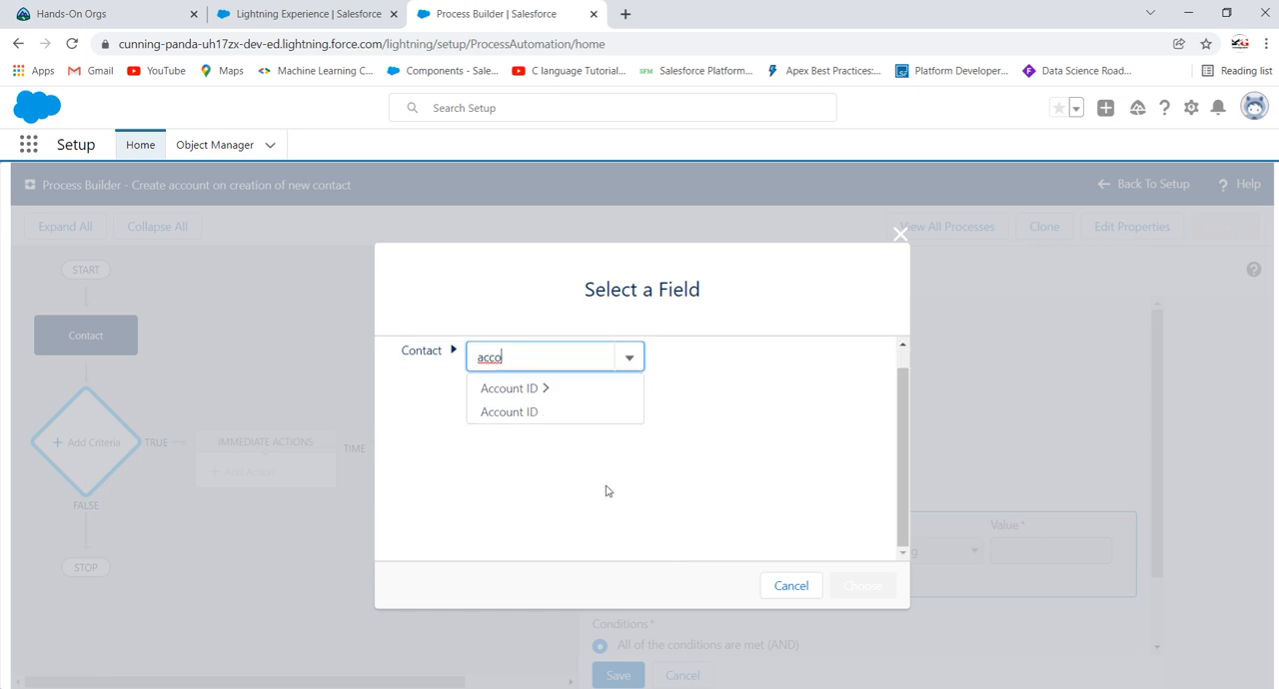
left_click(531, 435)
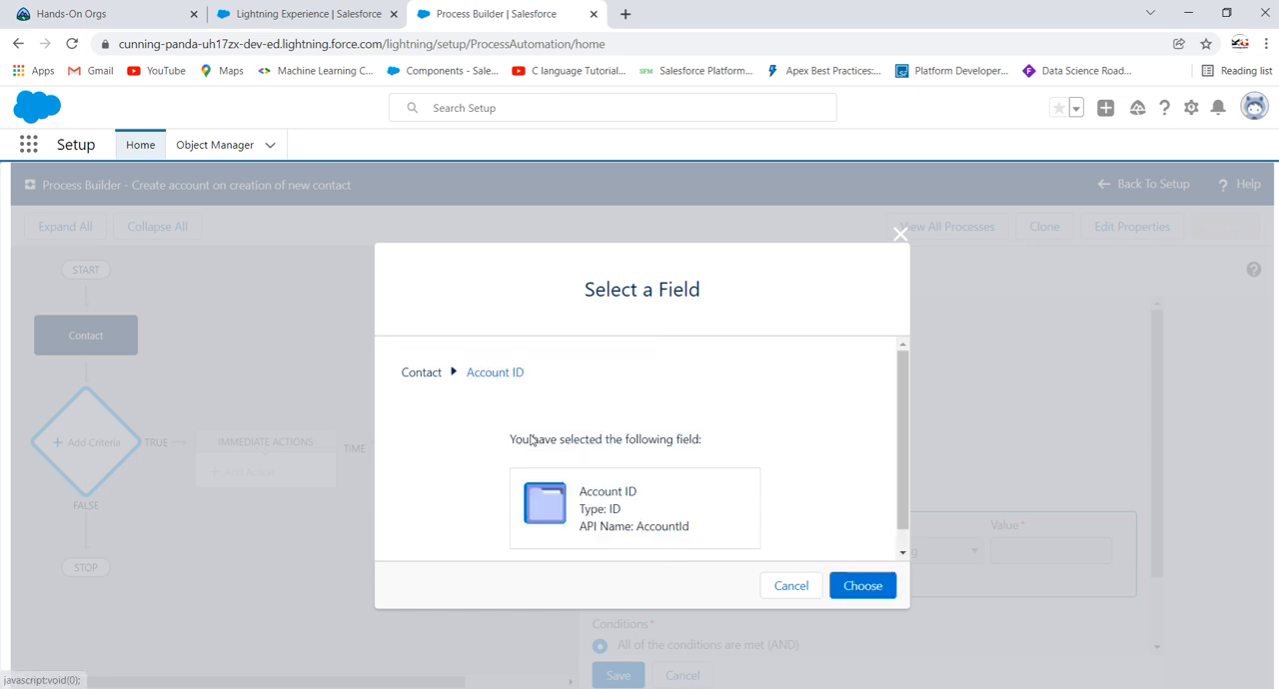
left_click(854, 586)
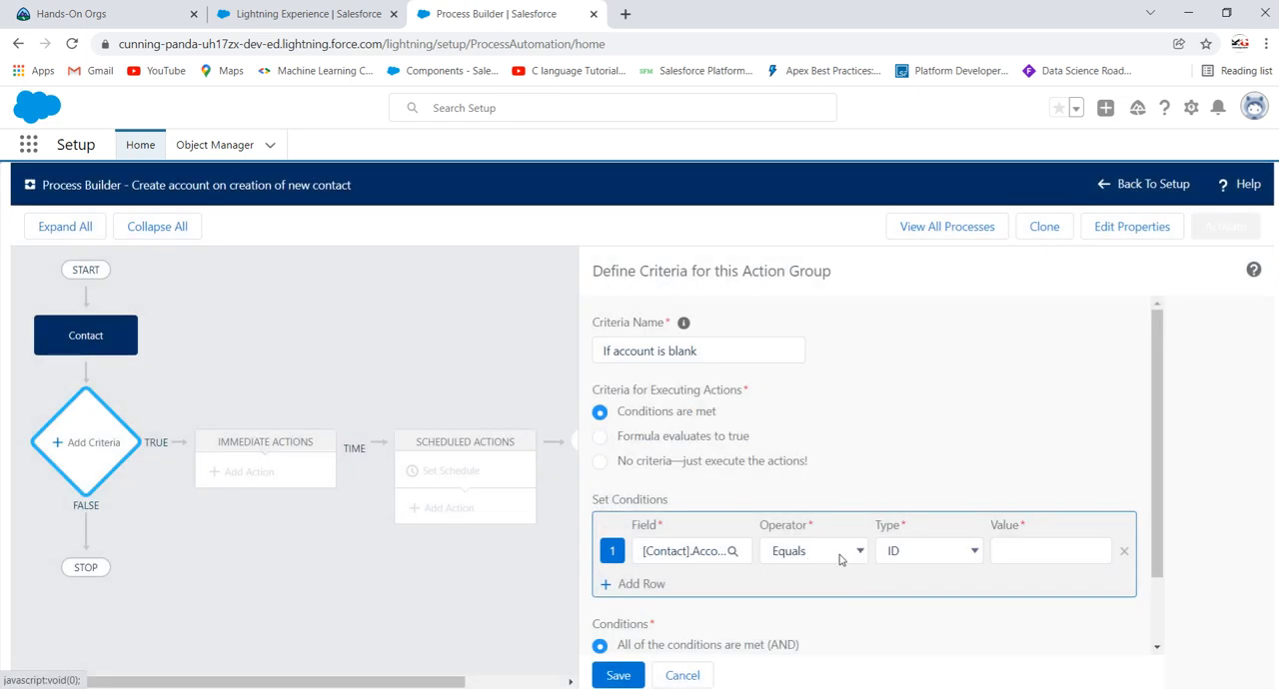
Step: Set the Account ID condition to Is null with the value True, and save the criteria
left_click(832, 558)
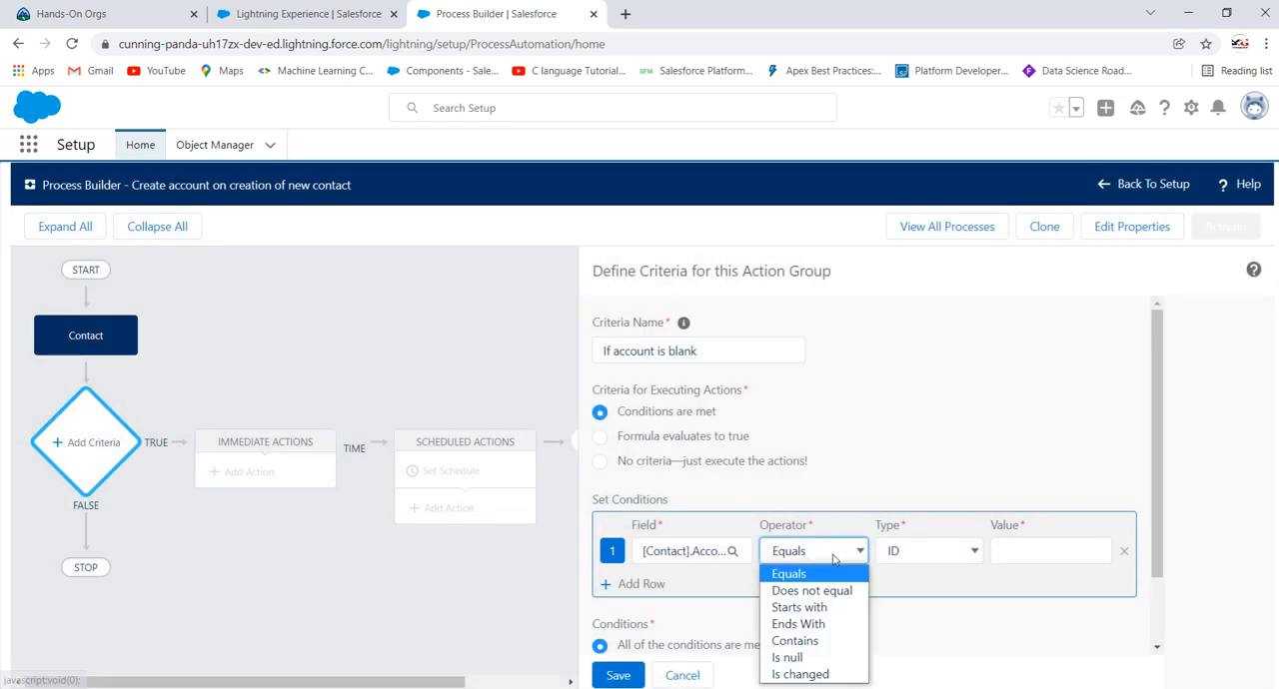
left_click(789, 658)
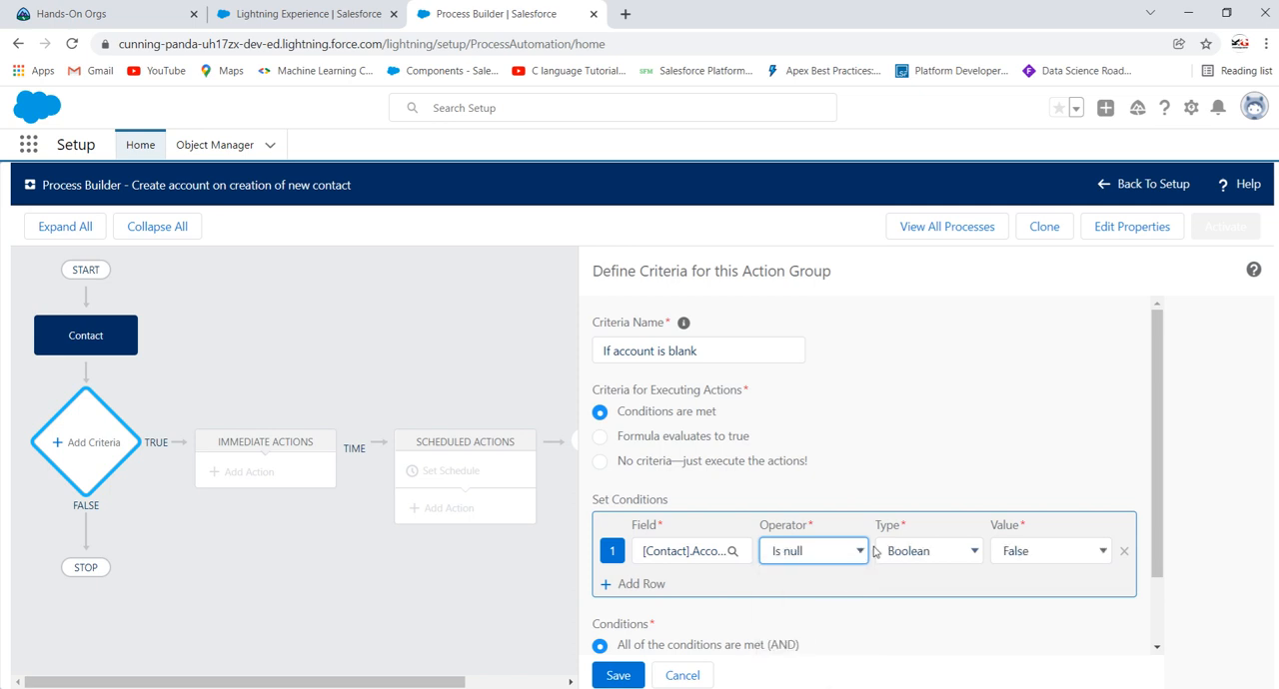
left_click(1057, 556)
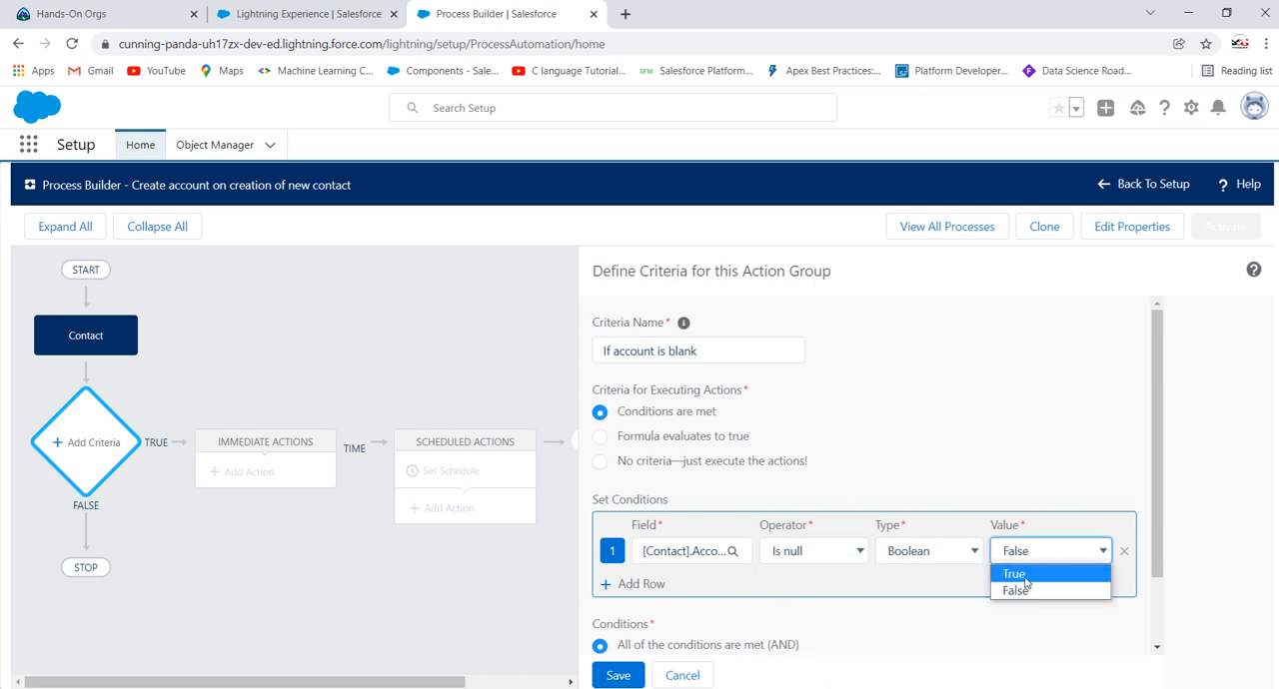
left_click(1029, 576)
scroll(899, 410, "down", 1)
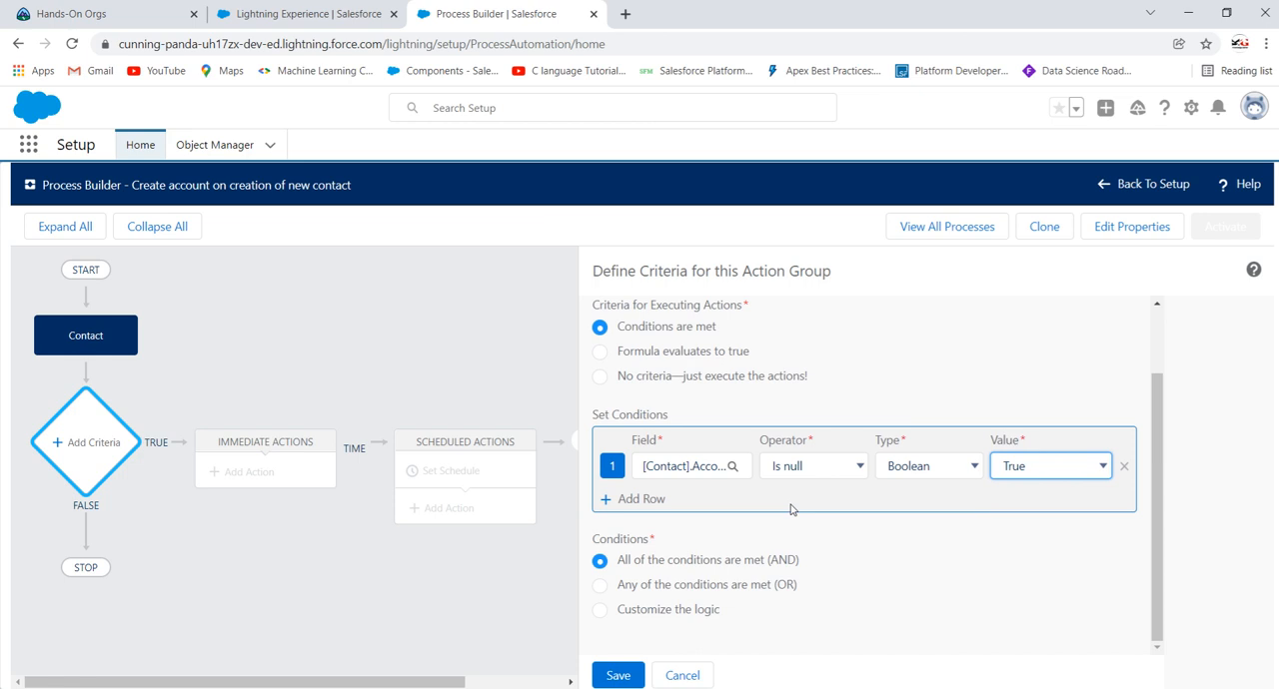
left_click(620, 676)
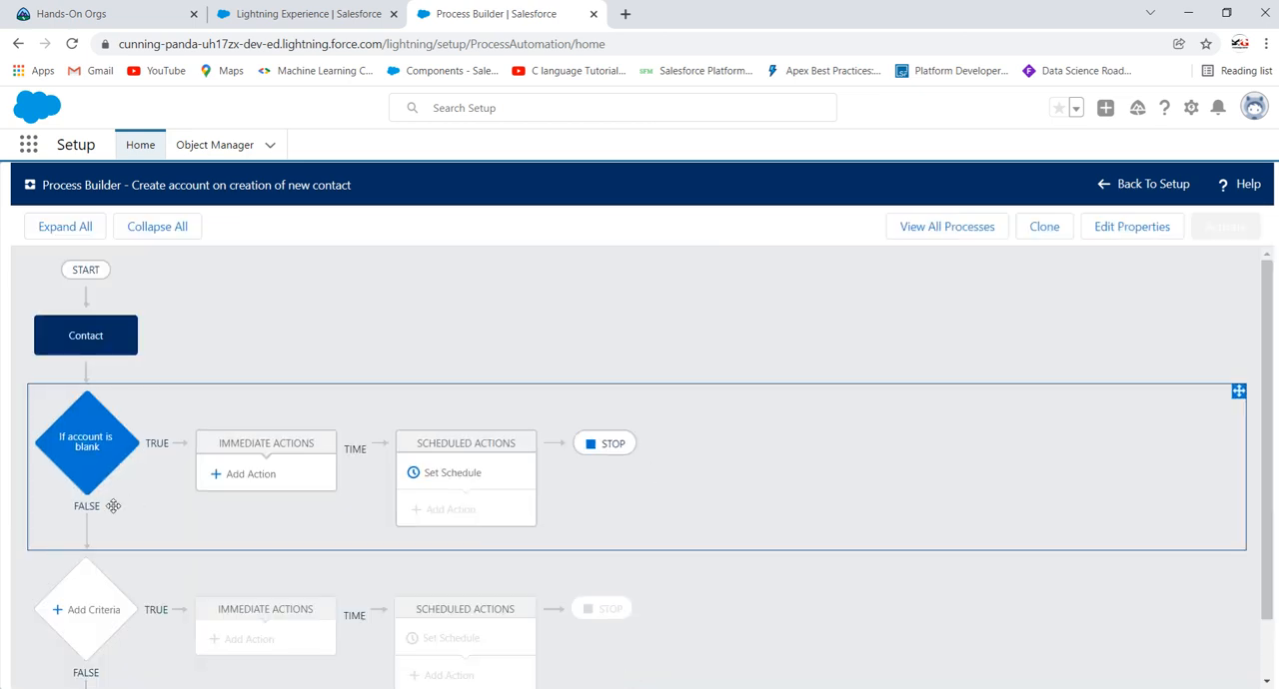
Step: Add an immediate action of type Create a Record for the blank-account criteria and name it "Create Account"
left_click(255, 476)
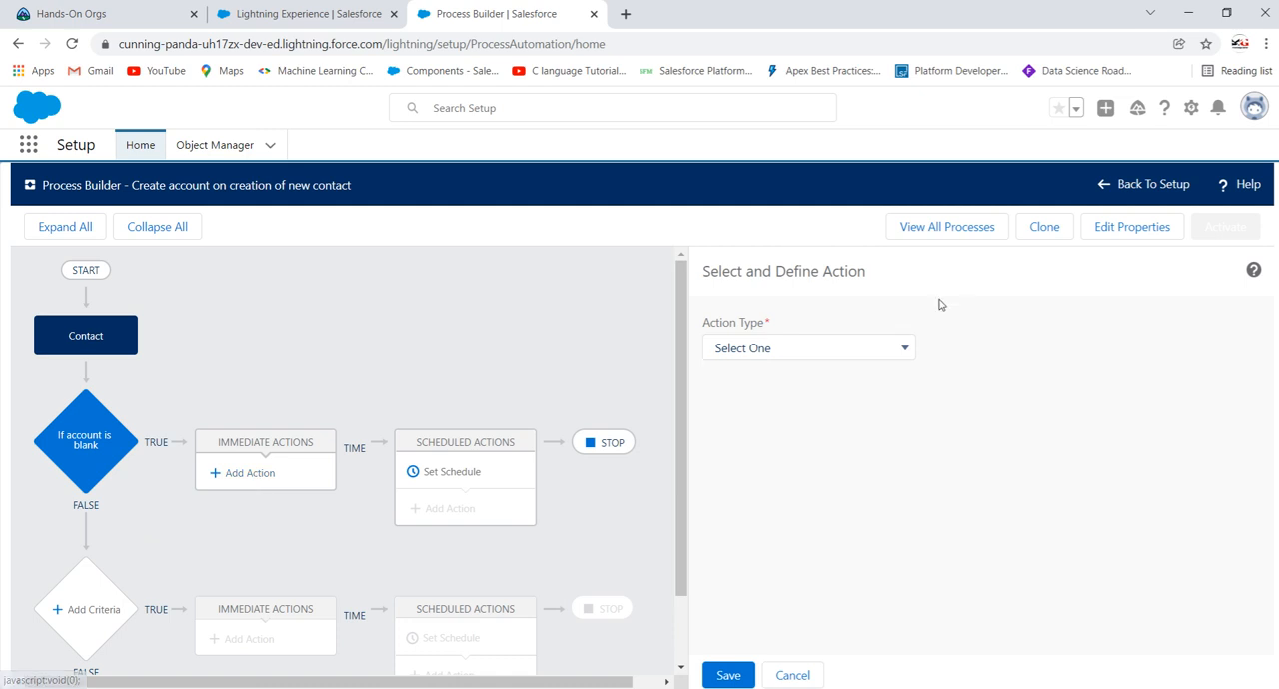
left_click(840, 349)
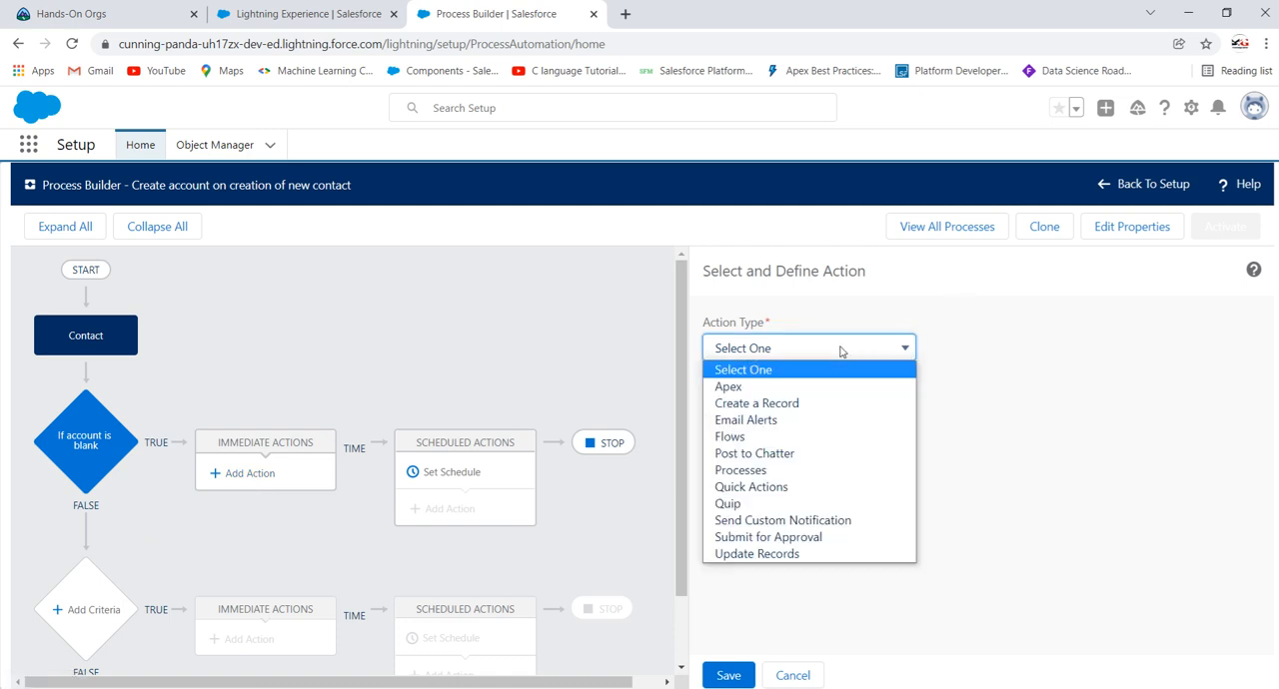
left_click(787, 403)
left_click(739, 413)
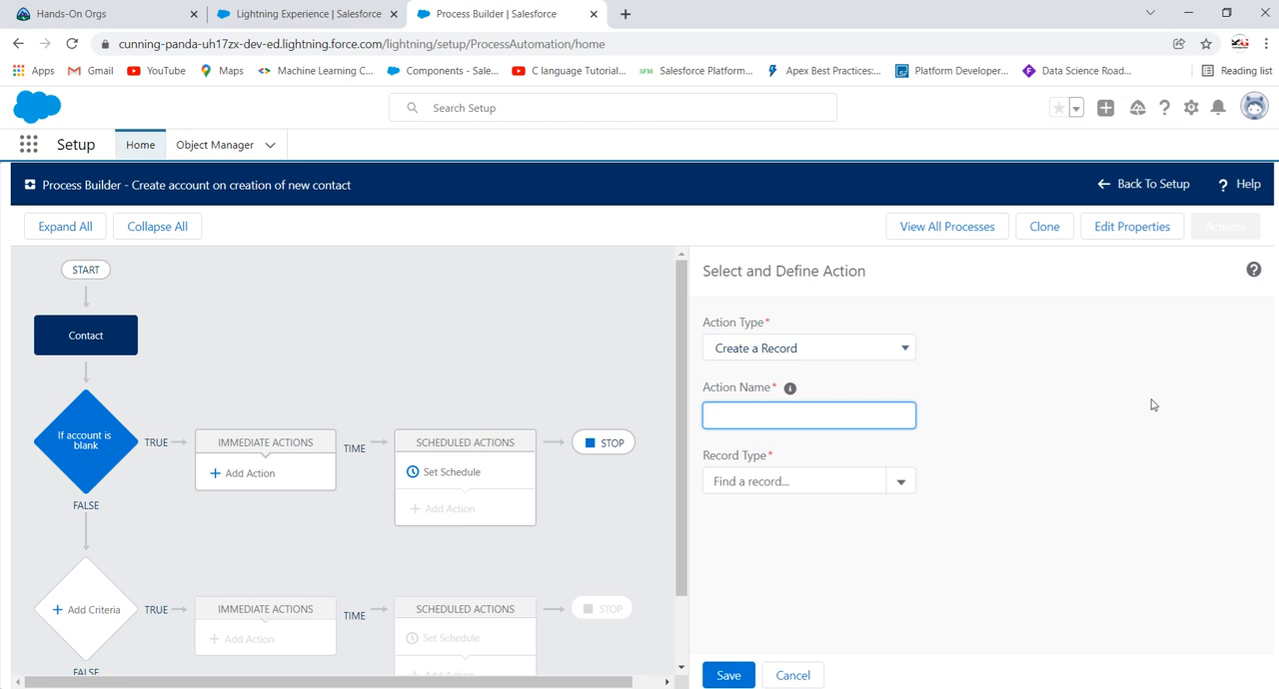
type("Cteare Account")
left_click(725, 415)
key("BackSpace")
key("BackSpace")
type("r")
key("BackSpace")
type("t")
key("Tab")
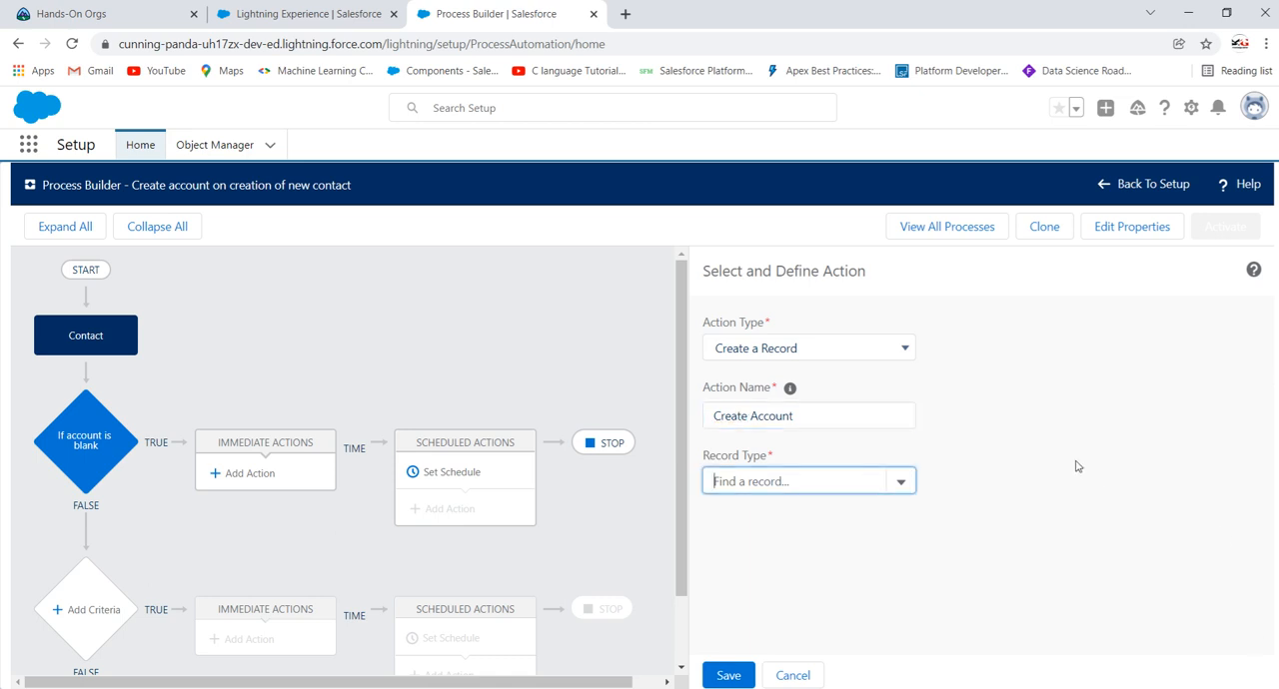
Step: Set the action's record type to Account and its Account Name value to the string "Test"
left_click(825, 478)
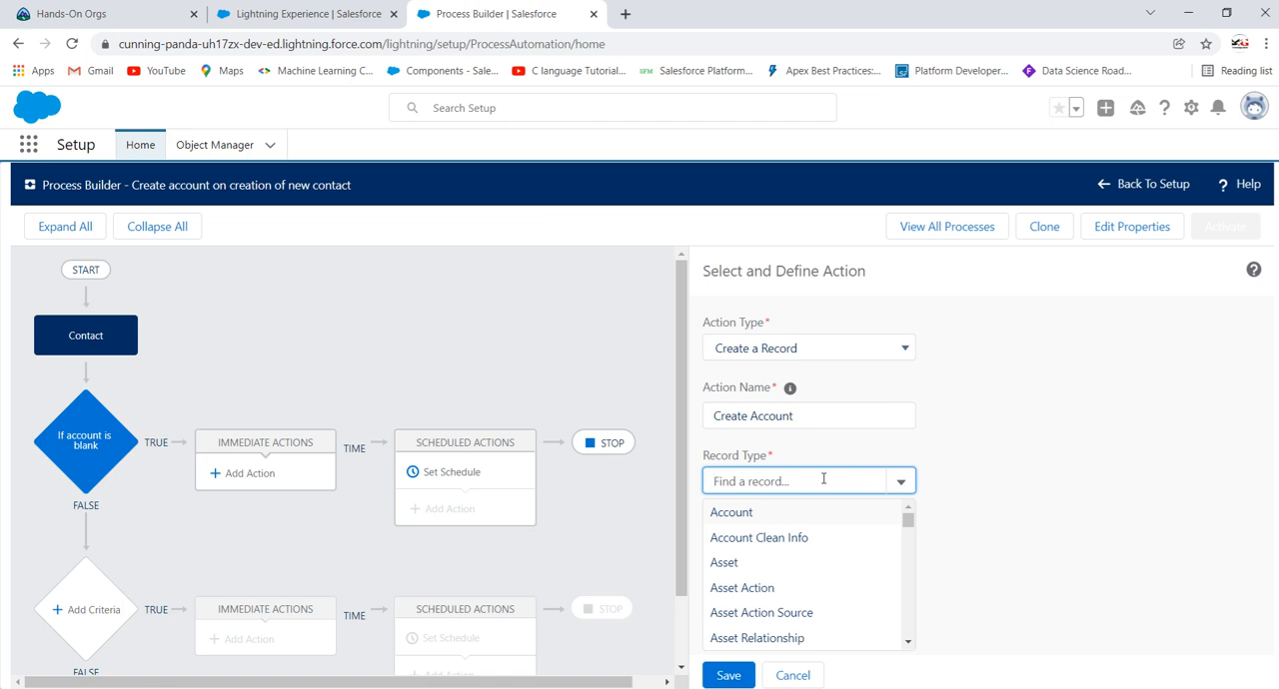
left_click(756, 514)
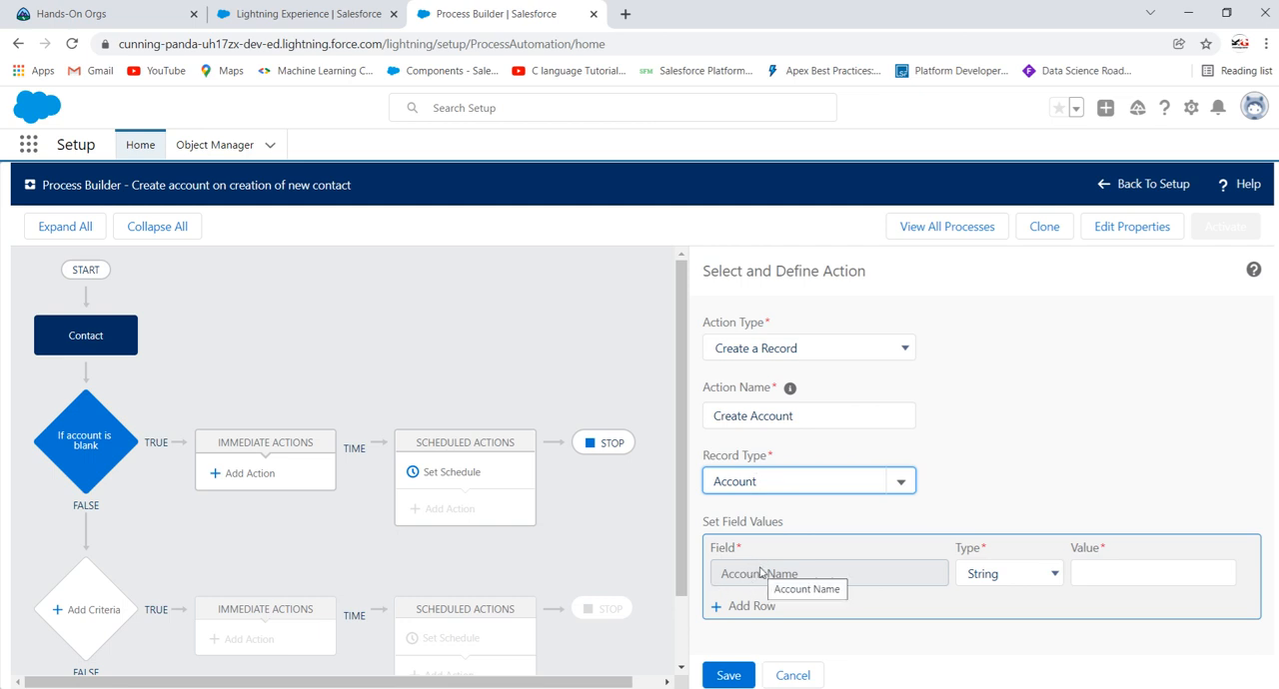
left_click(1175, 571)
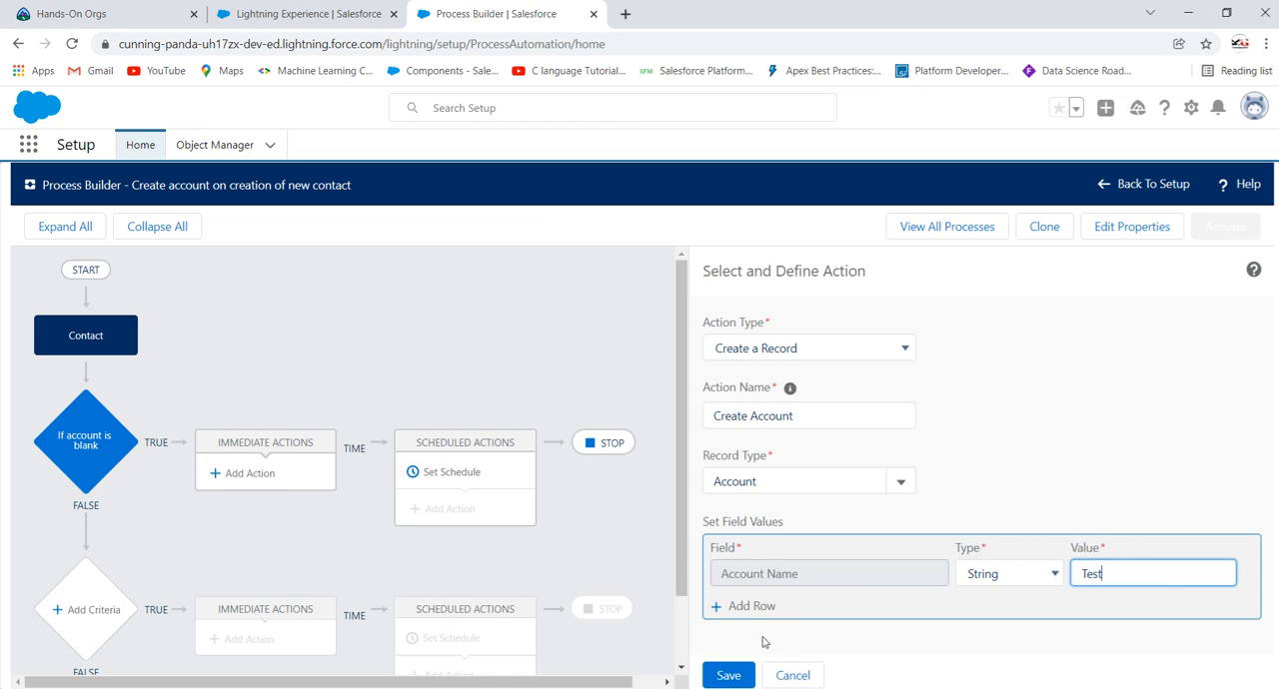
Step: Add a Billing City field to the Create Account action's field values and set its string value to "Jaipur"
left_click(751, 606)
scroll(837, 605, "down", 1)
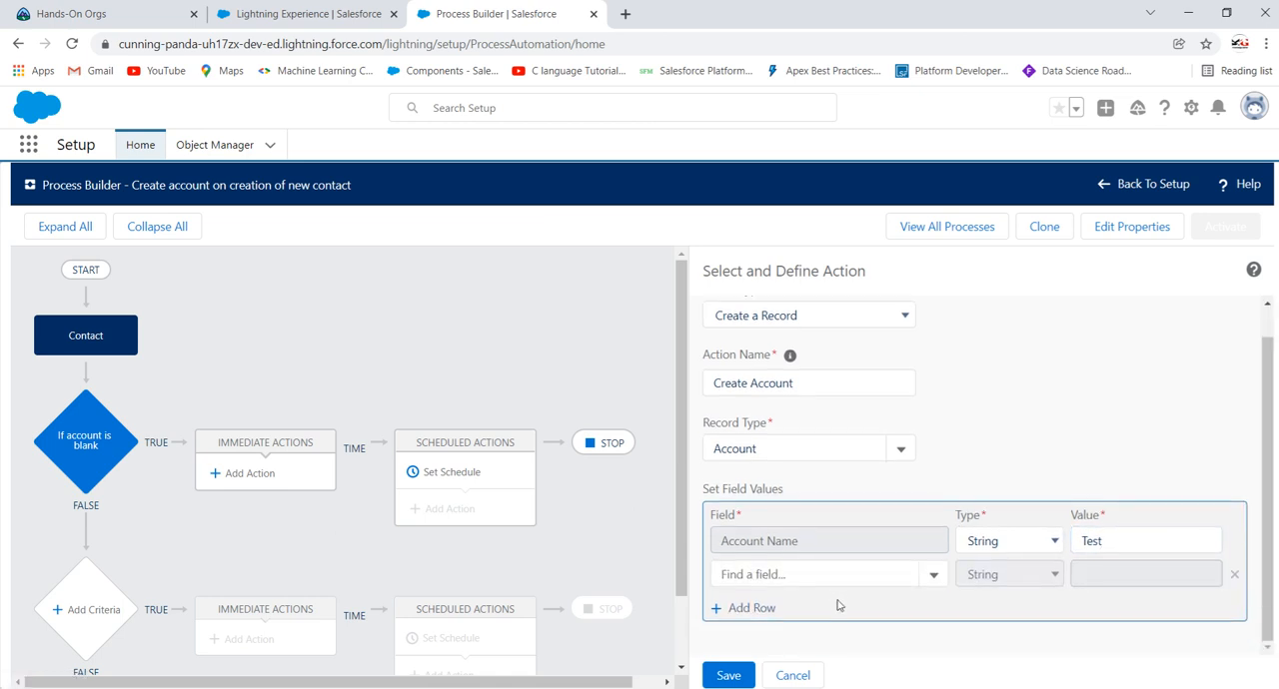
left_click(837, 573)
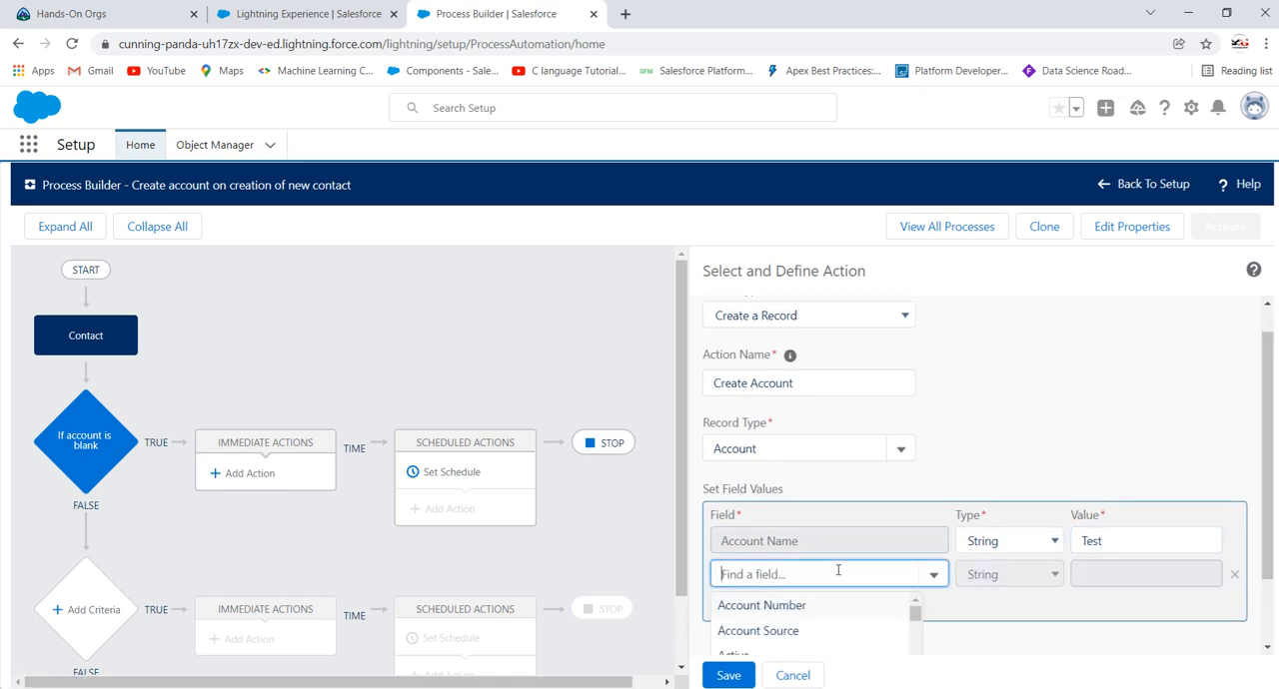
scroll(1002, 620, "down", 3)
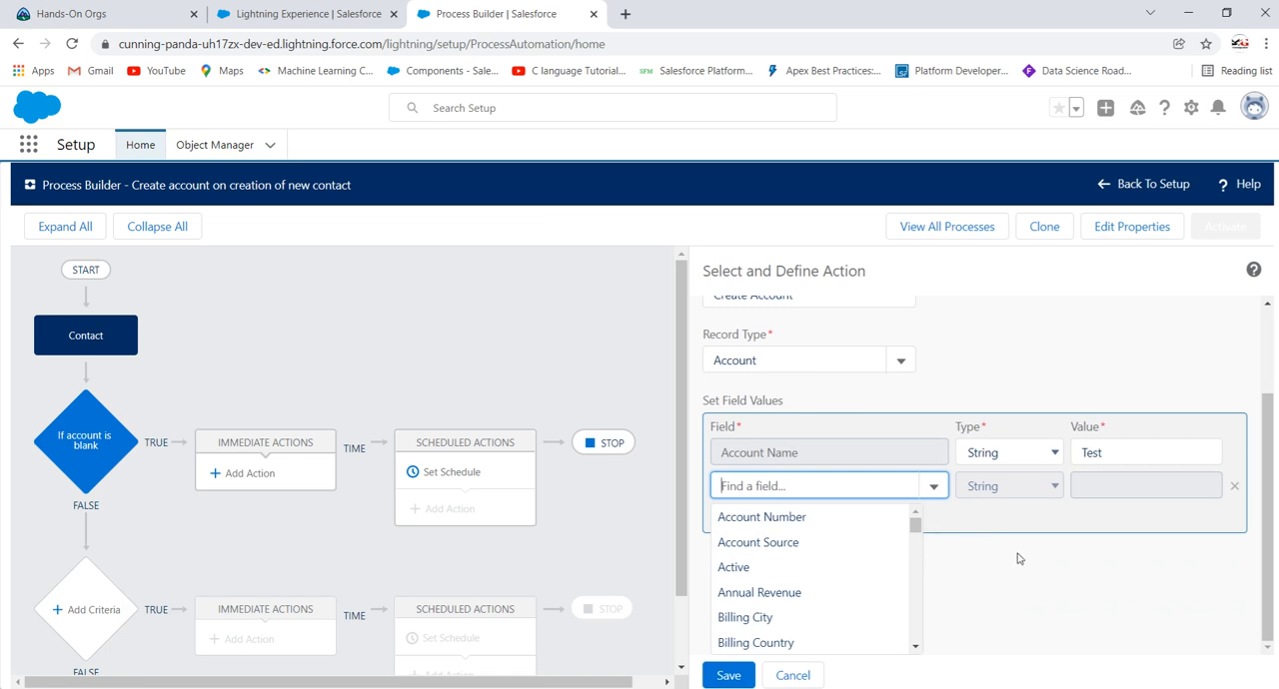
scroll(831, 529, "down", 2)
scroll(825, 535, "up", 2)
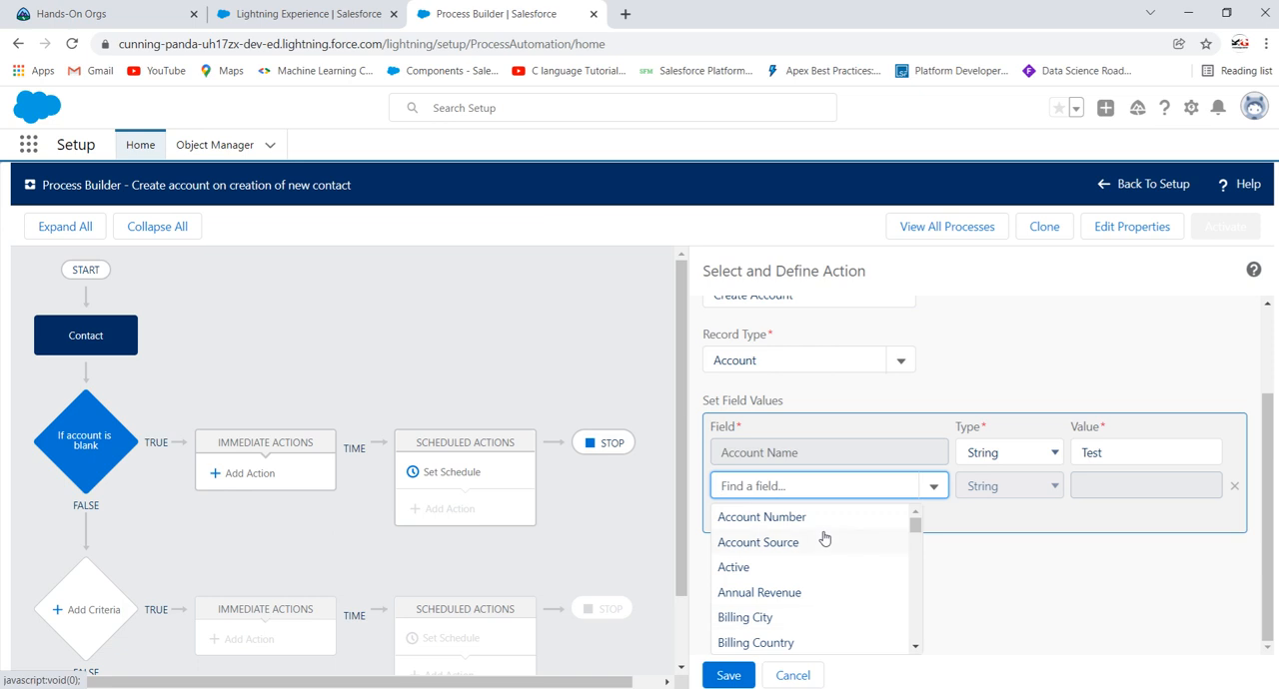
scroll(821, 535, "down", 3)
left_click(790, 537)
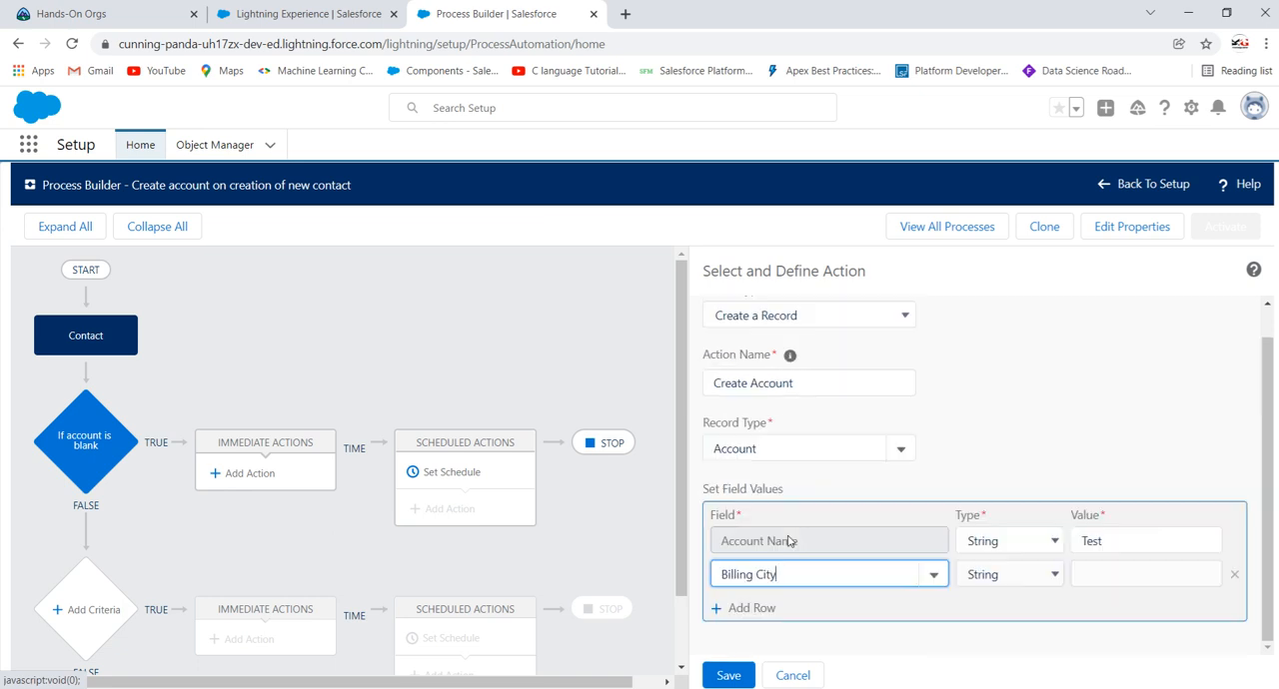
left_click(1113, 576)
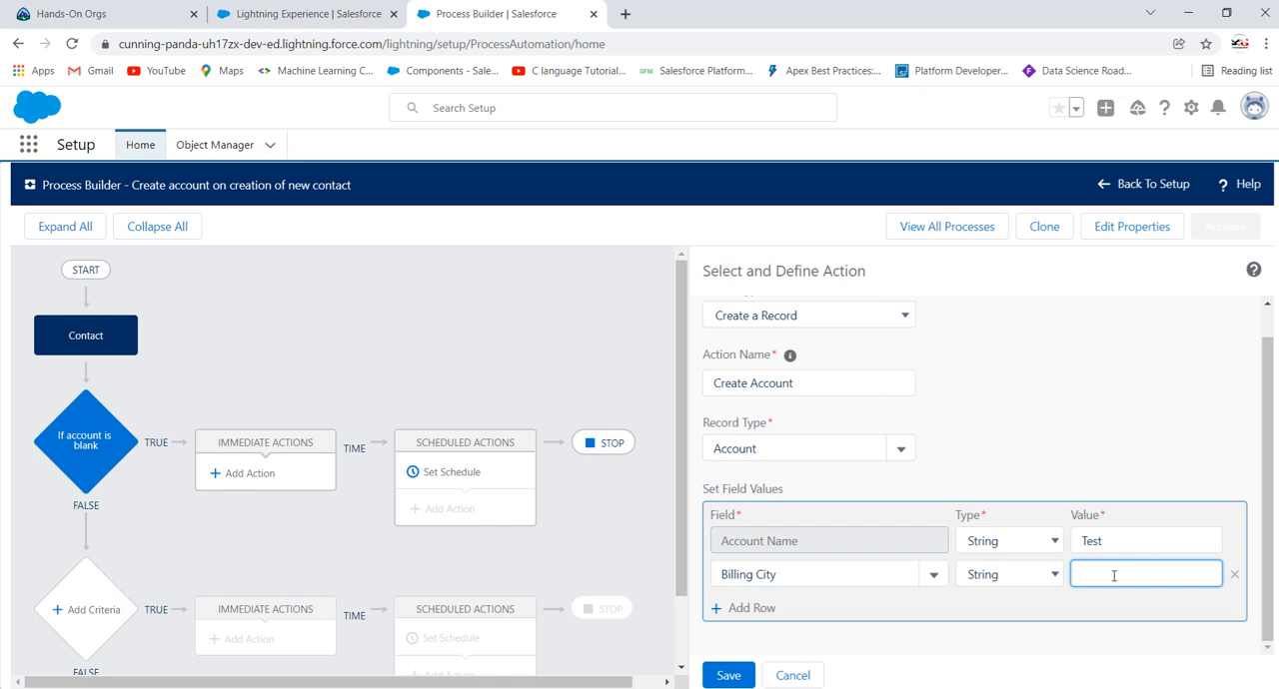
type("Jaipur")
Step: Add a Number of Locations field with the number value 10, and save the Create Account action
left_click(754, 608)
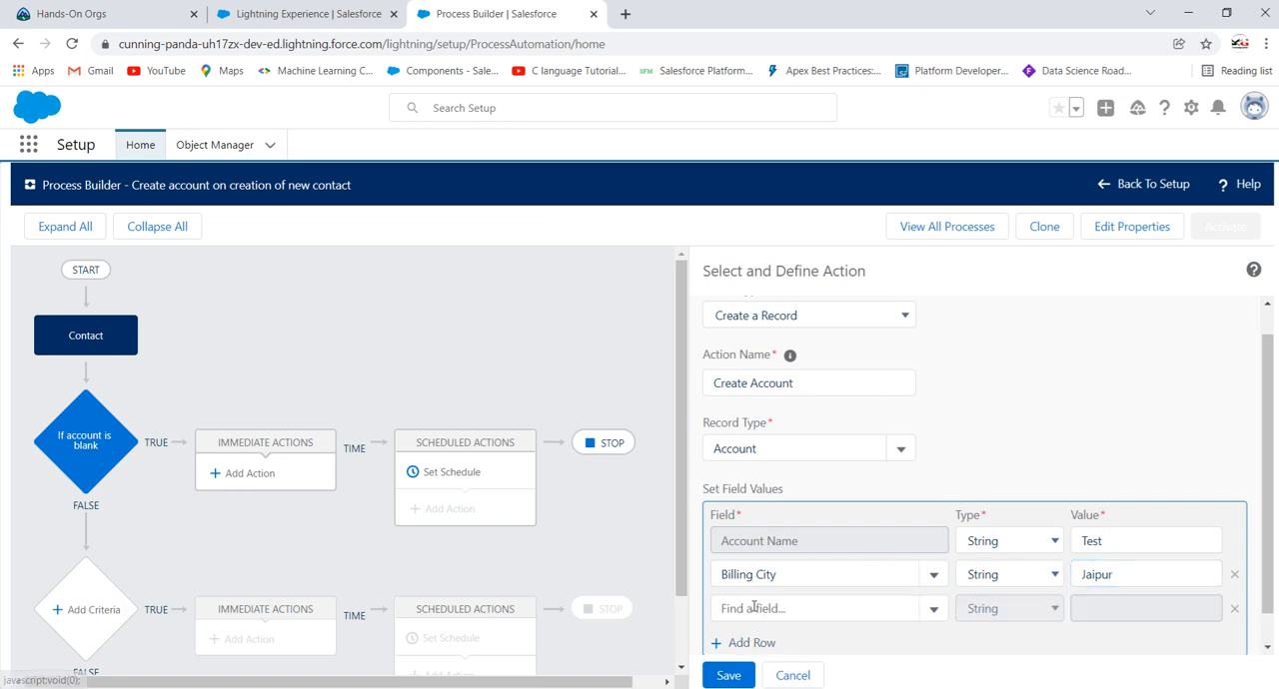
left_click(782, 609)
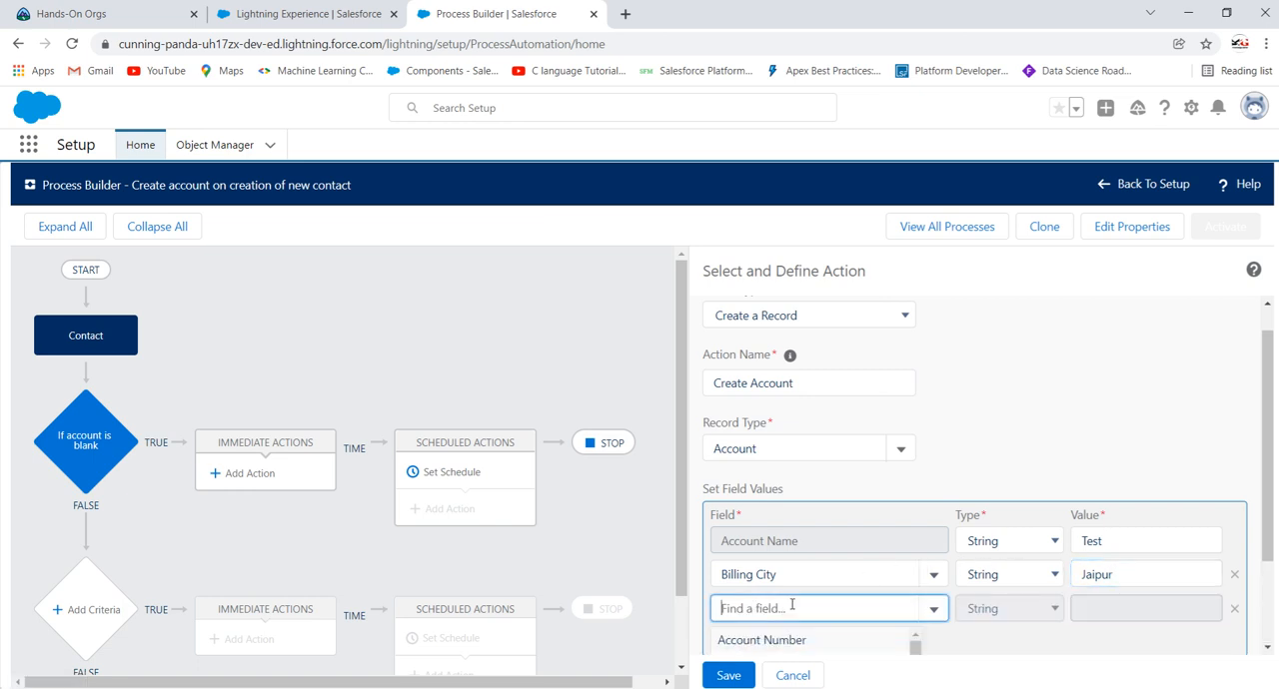
scroll(819, 593, "down", 3)
scroll(867, 592, "down", 2)
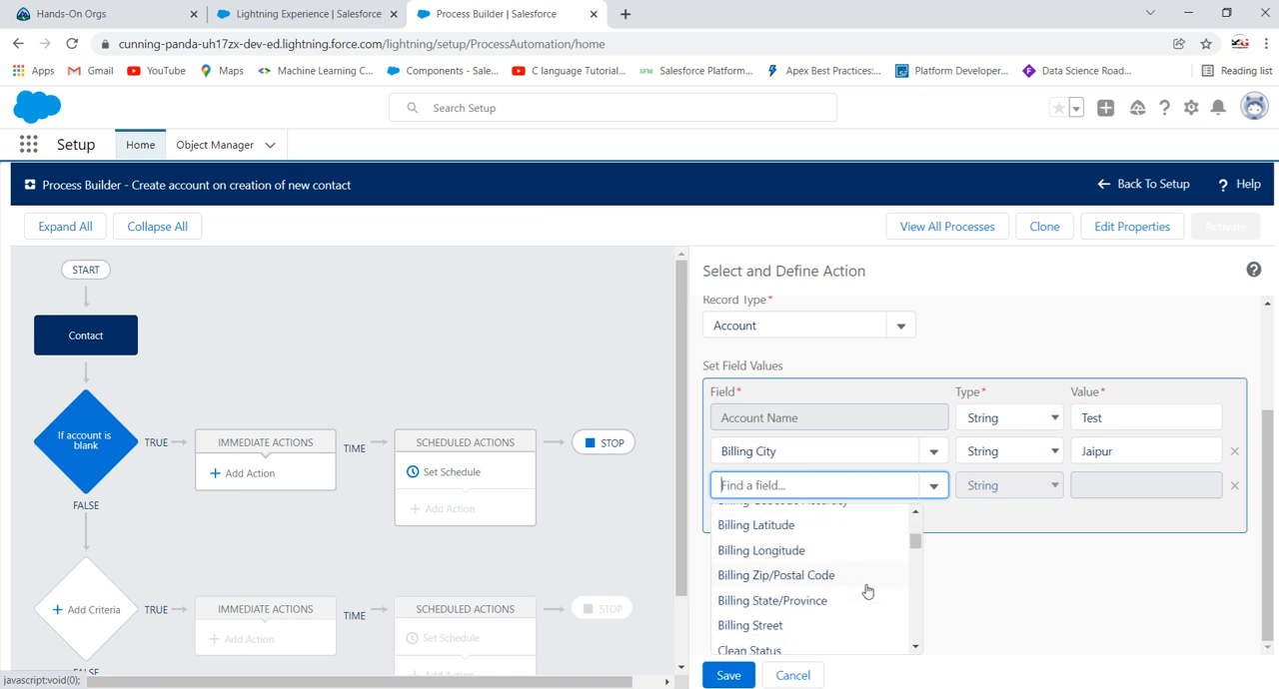
scroll(867, 591, "down", 2)
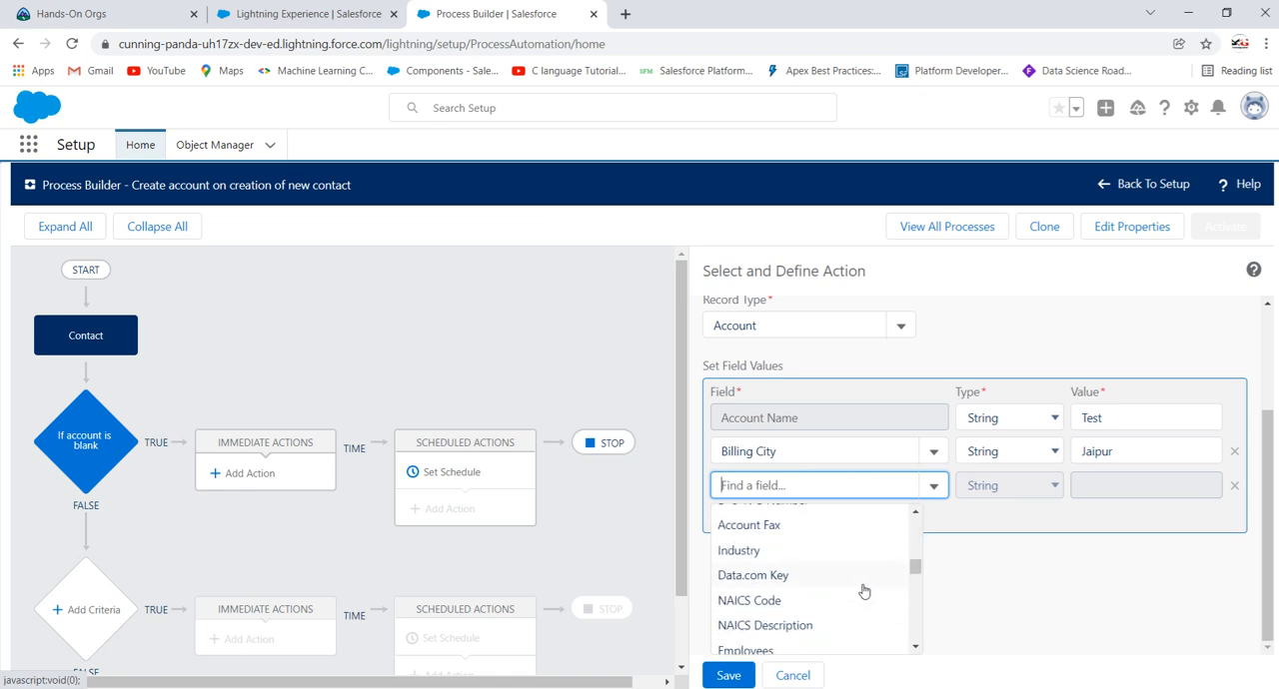
scroll(810, 582, "down", 1)
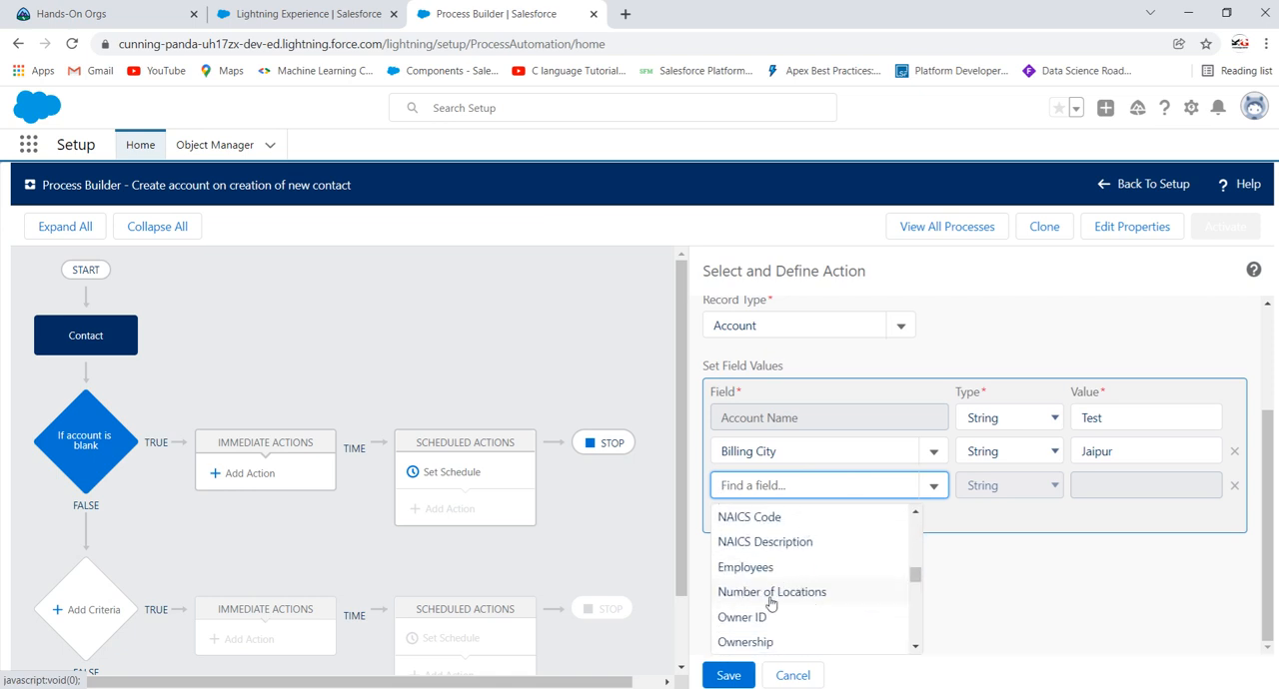
left_click(783, 591)
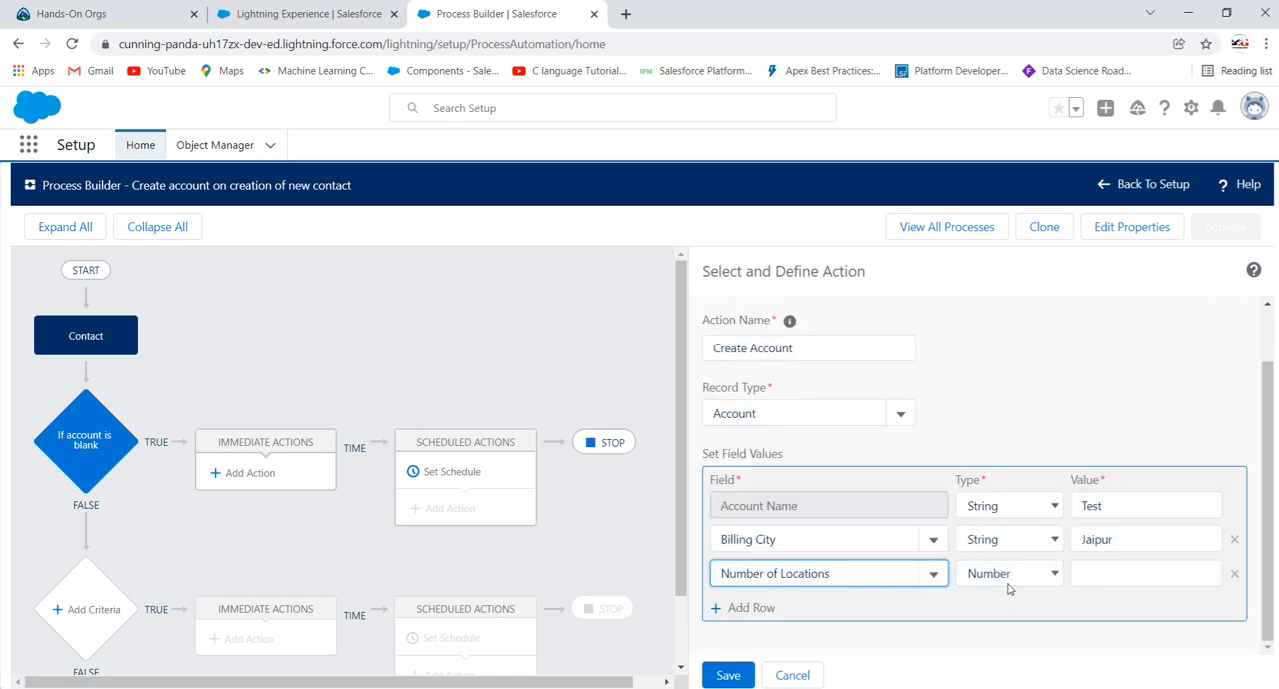
left_click(1117, 571)
type("10")
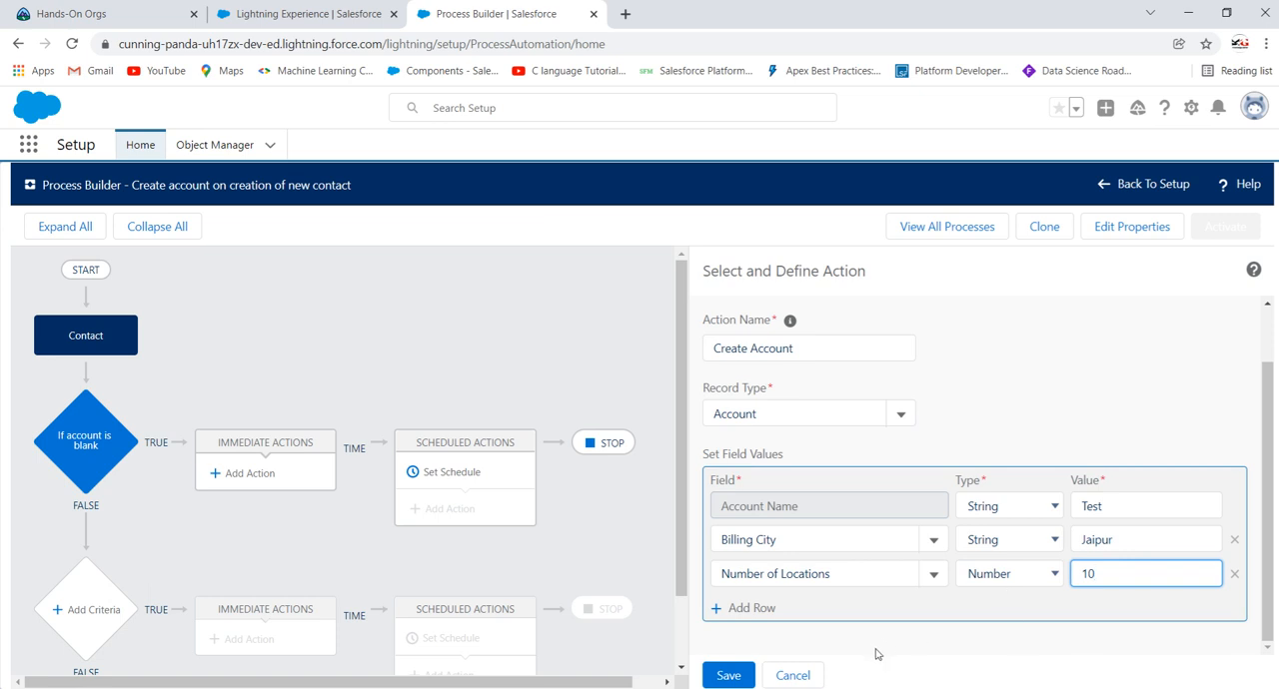
left_click(732, 675)
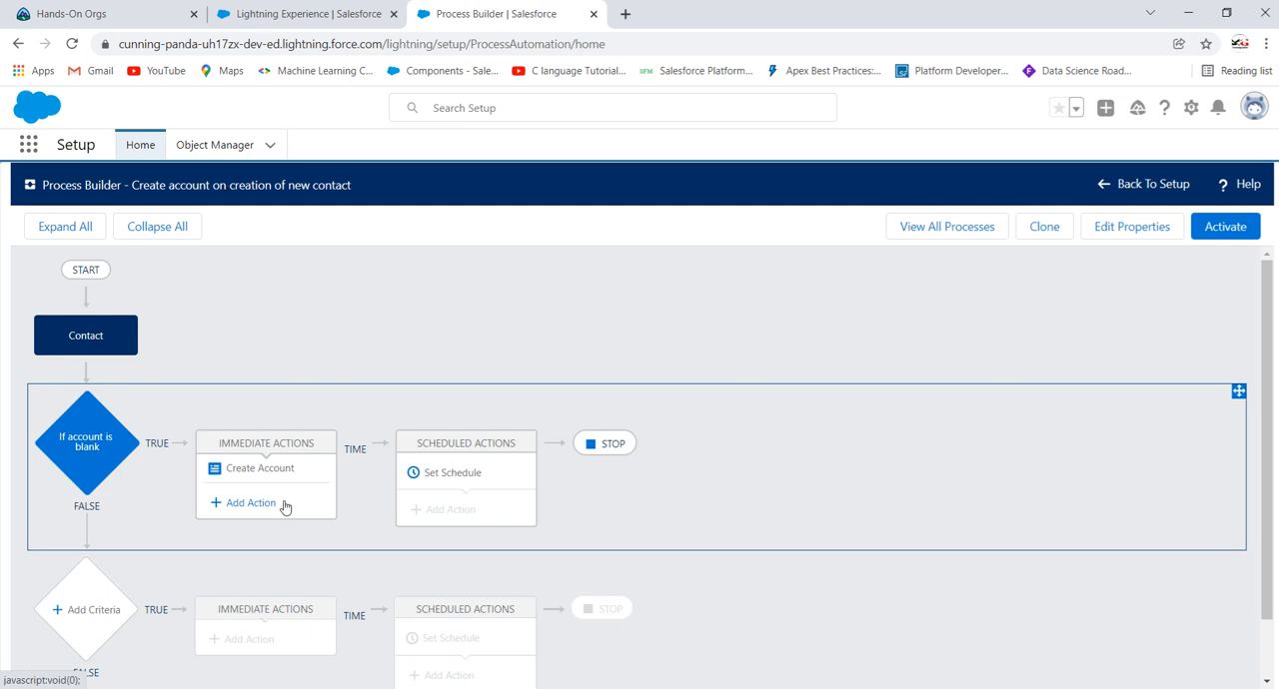
Step: Review the blank-account criteria and the Create Account action, and activate the process
left_click(90, 441)
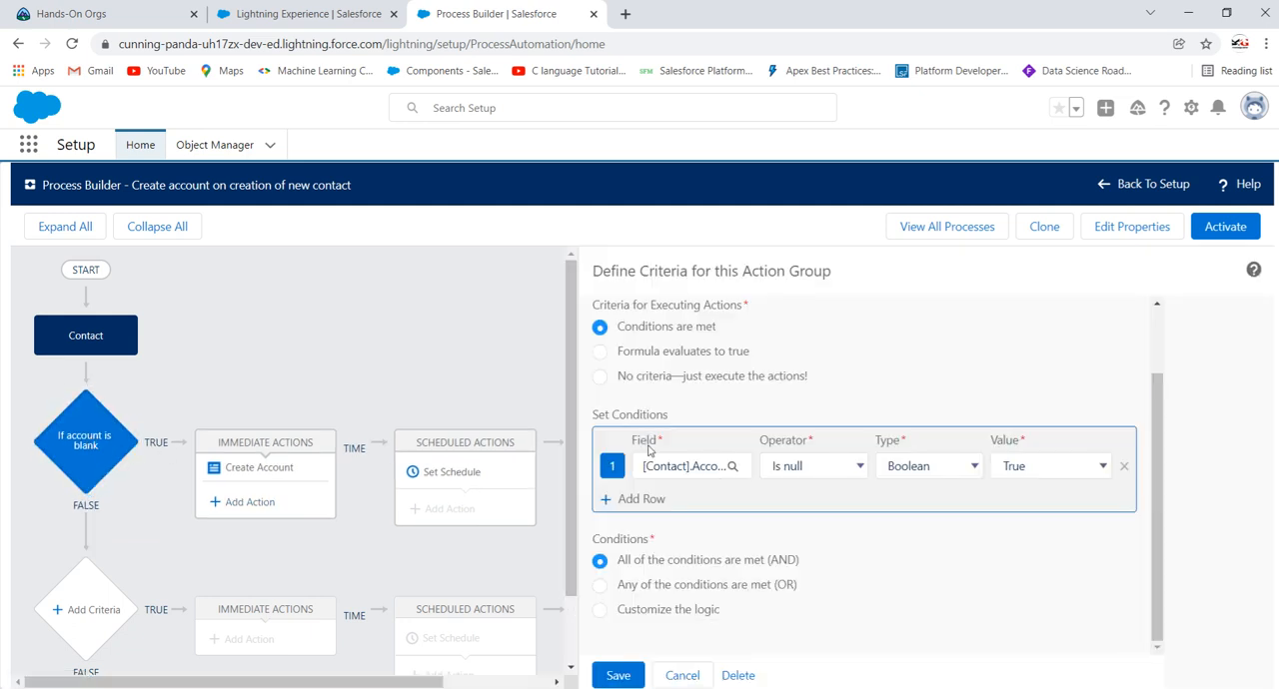
left_click(268, 468)
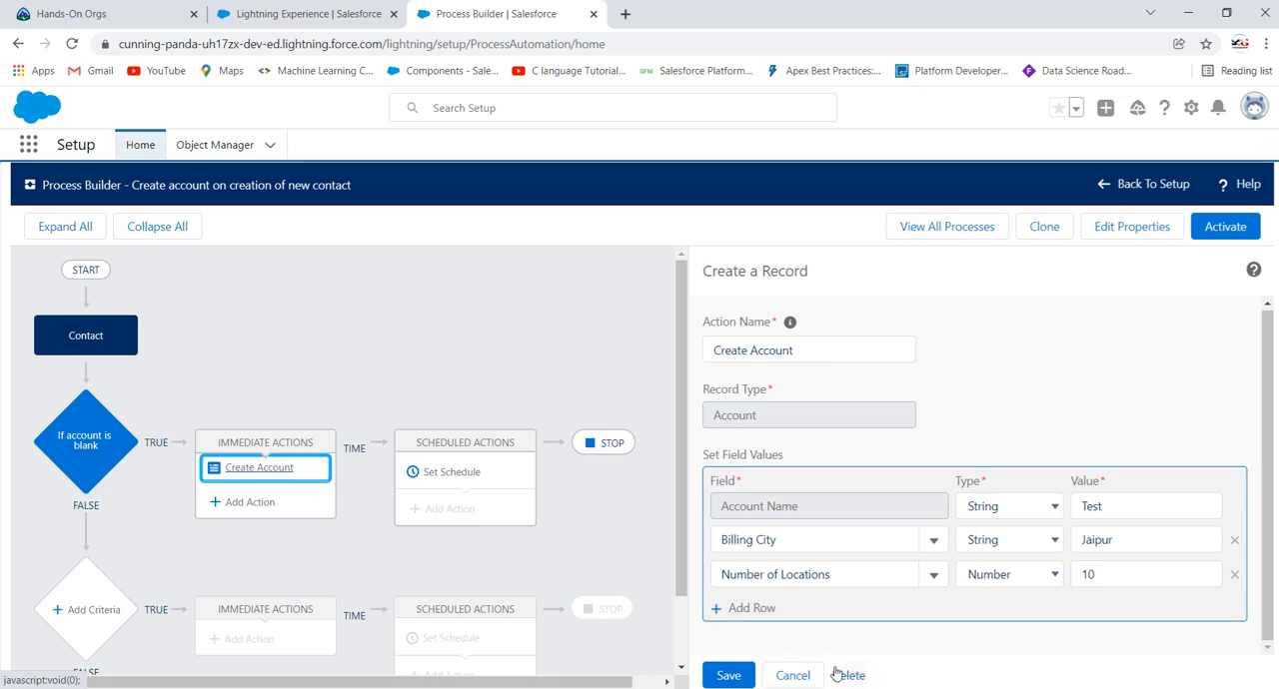
left_click(734, 679)
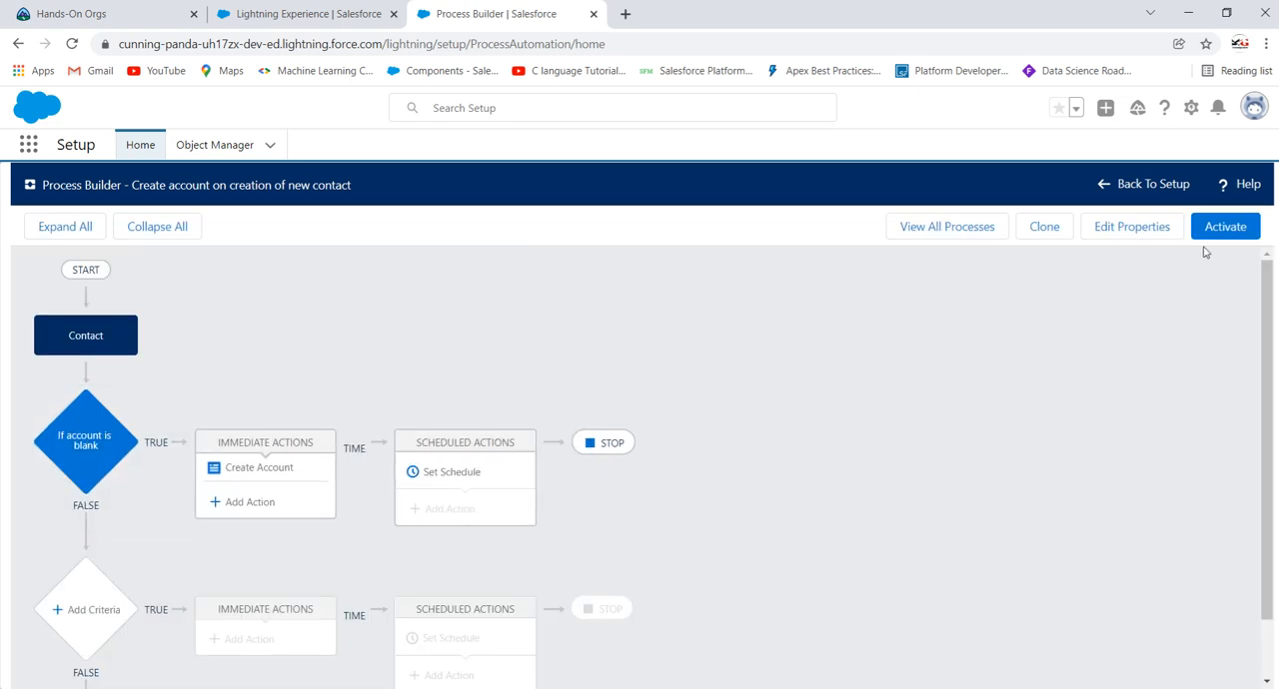
left_click(1221, 227)
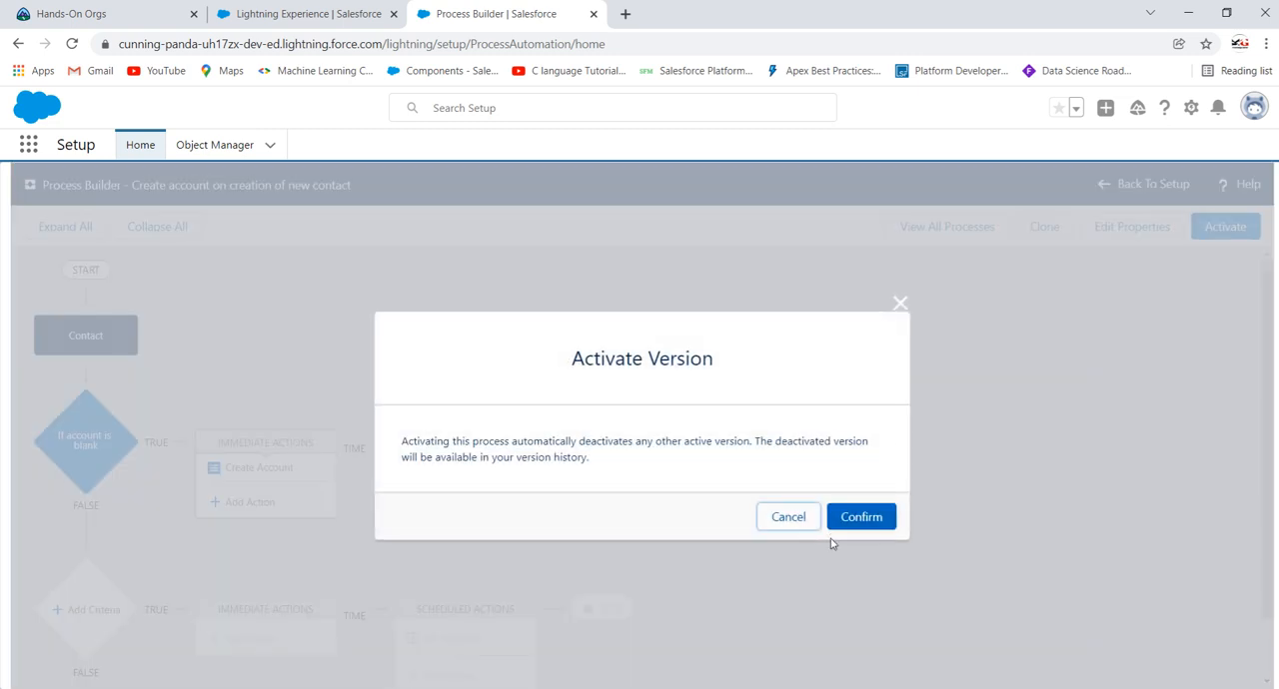
left_click(854, 519)
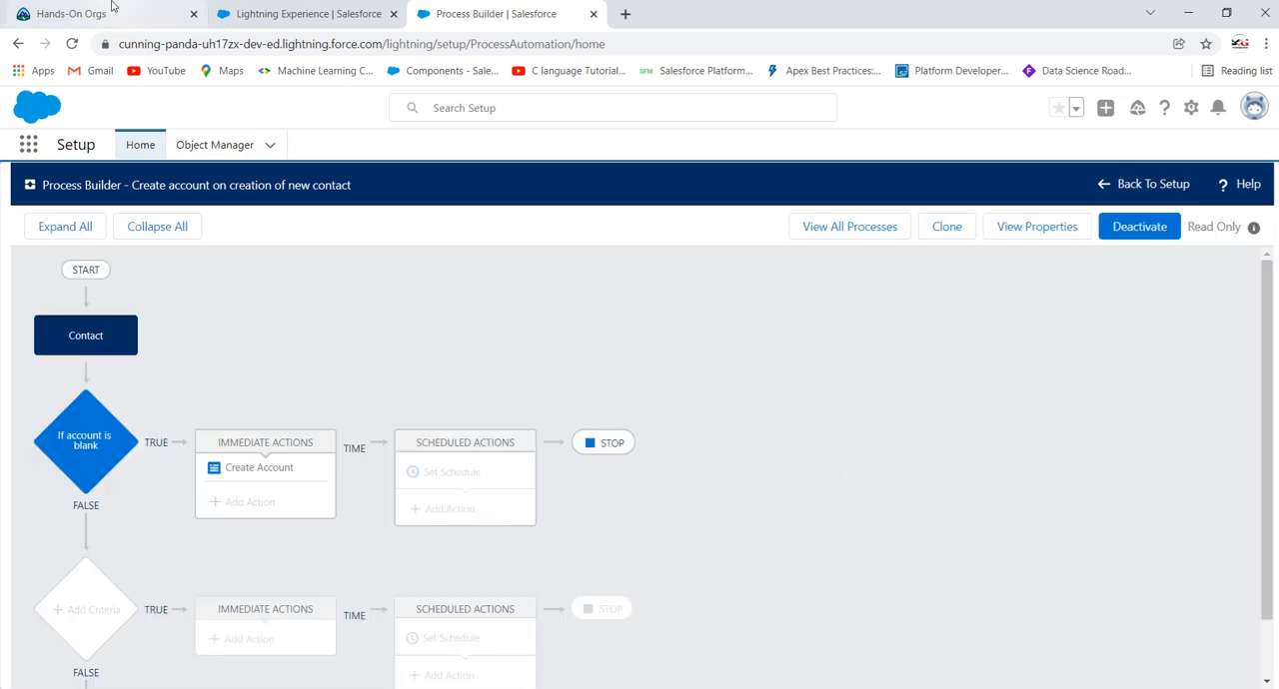
Step: Switch the playground org from Lightning Experience to Salesforce Classic
left_click(248, 8)
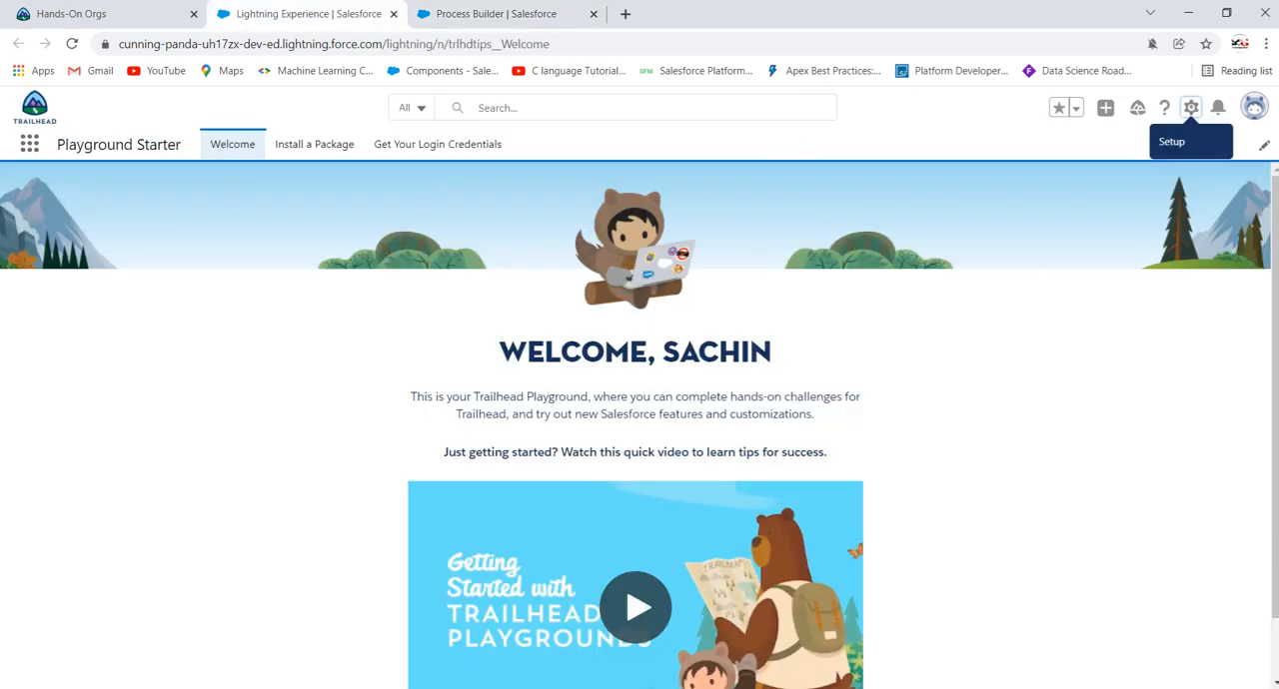
left_click(1192, 109)
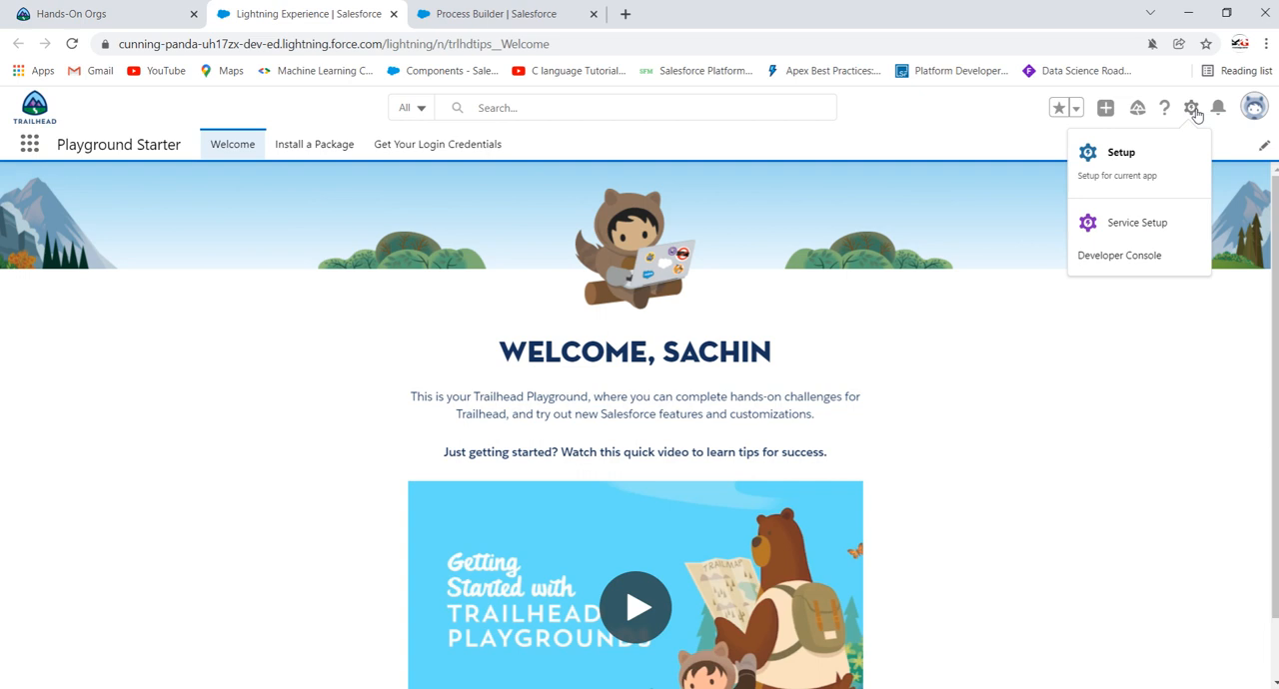
left_click(1253, 107)
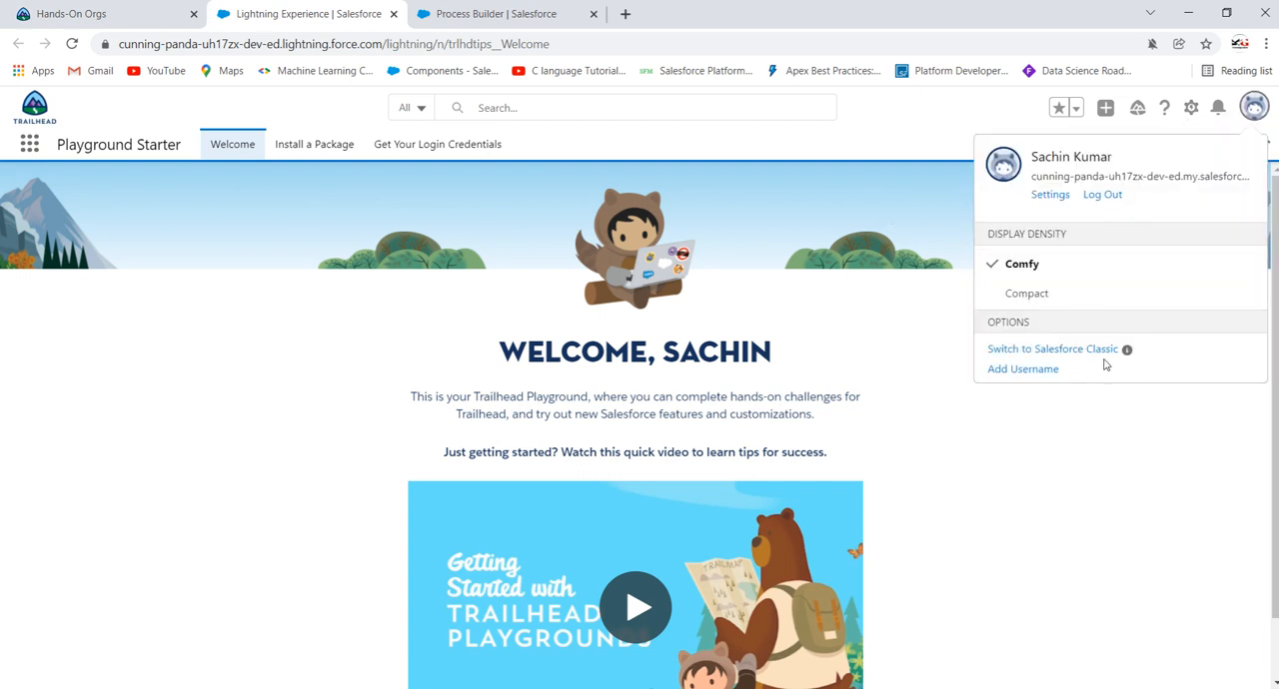
left_click(1099, 351)
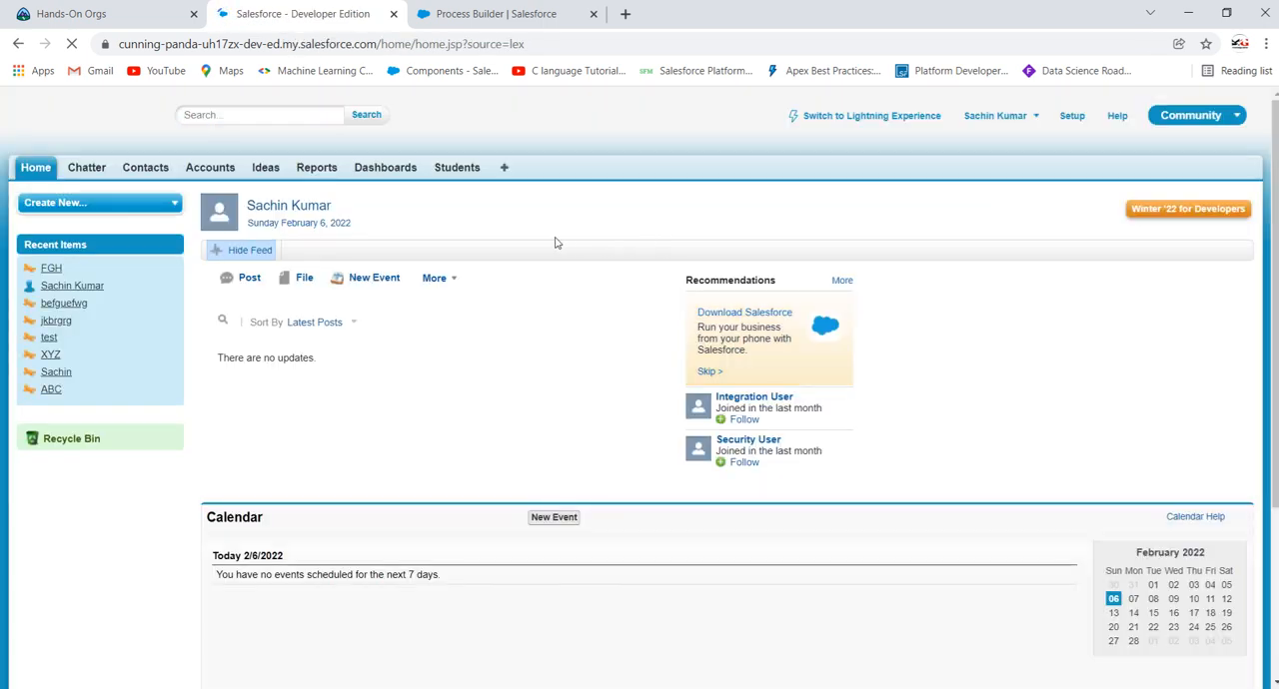
Step: Start a new contact with the first name "abc" and the last name "xyz"
left_click(145, 167)
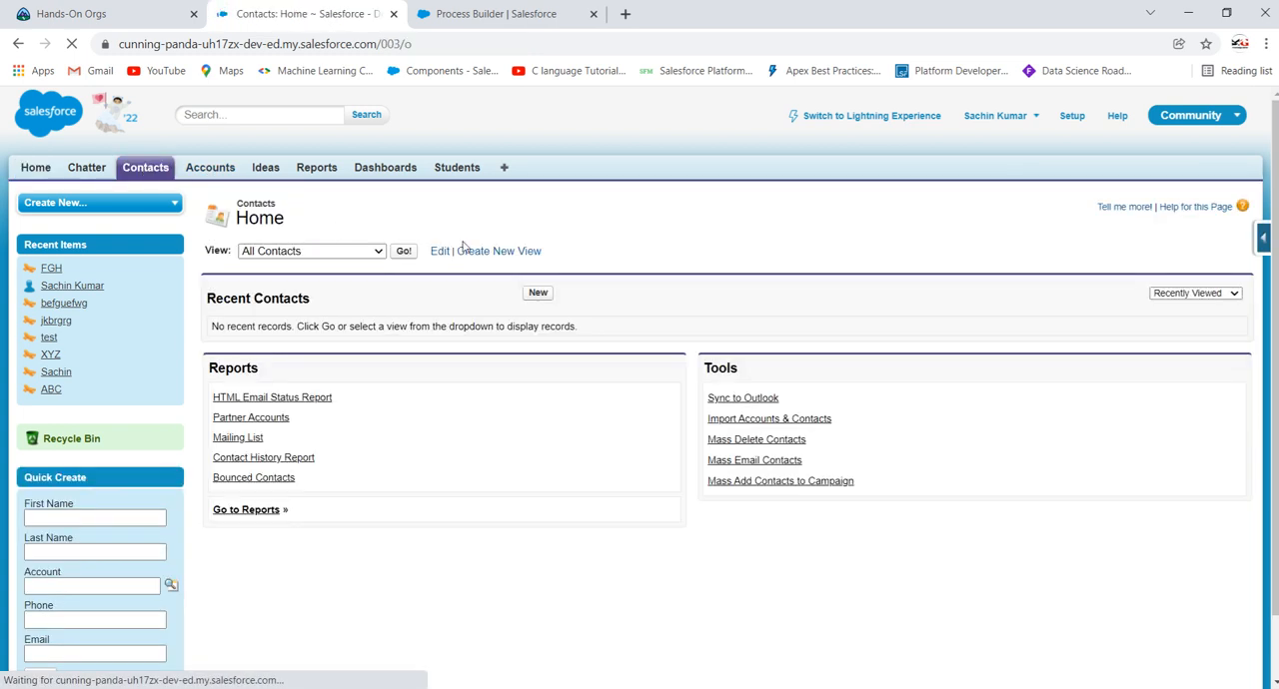
left_click(537, 292)
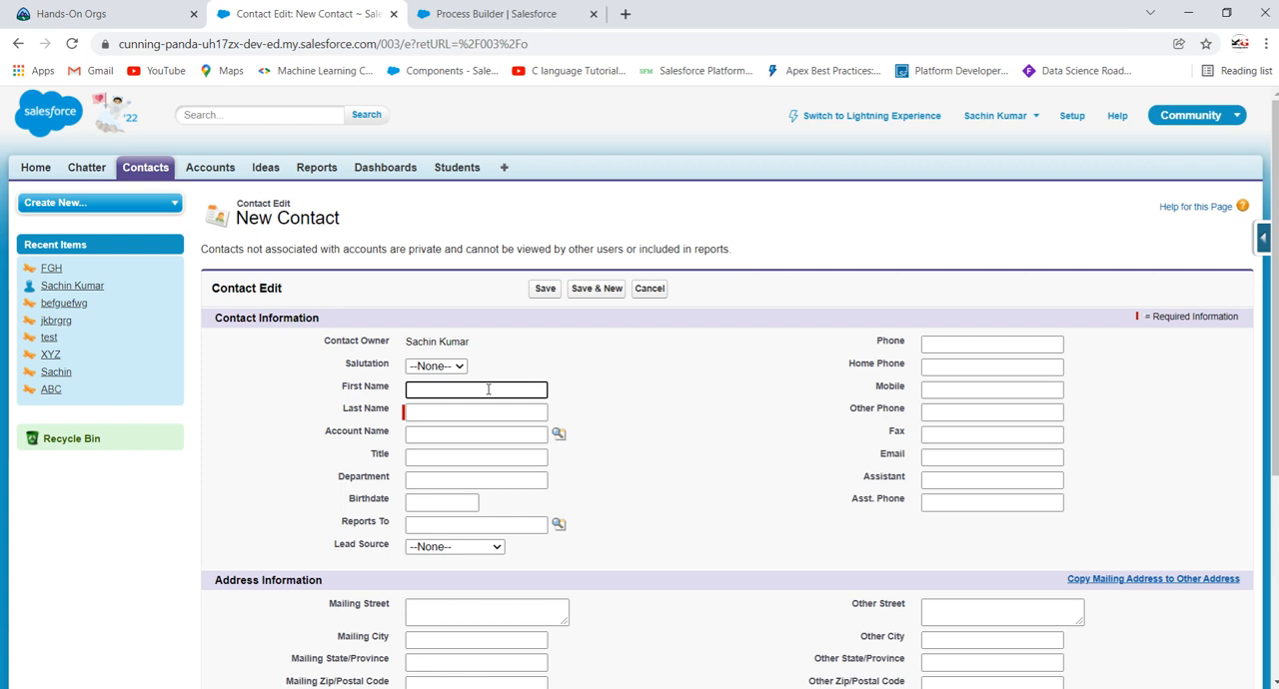
type("abc")
left_click(479, 407)
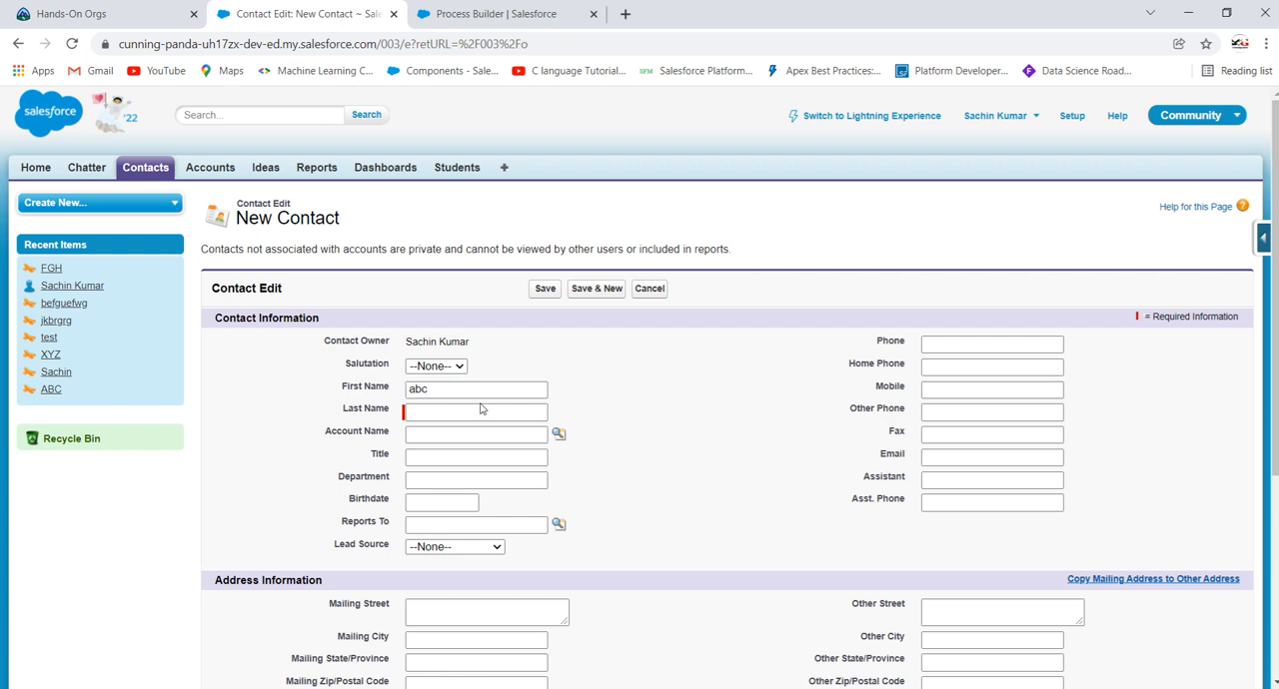
left_click(483, 407)
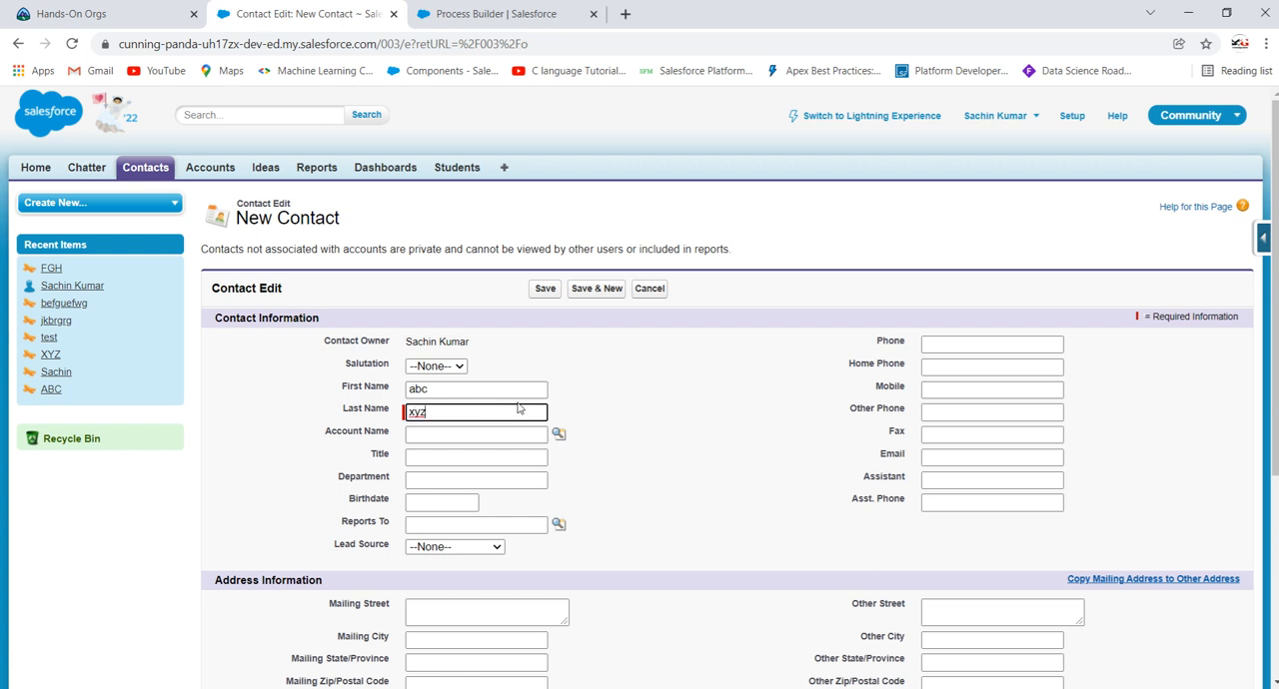
Step: Check the contact's Account Name lookup for existing accounts, and save the contact with the account left blank
left_click(673, 400)
left_click(426, 439)
scroll(660, 400, "down", 3)
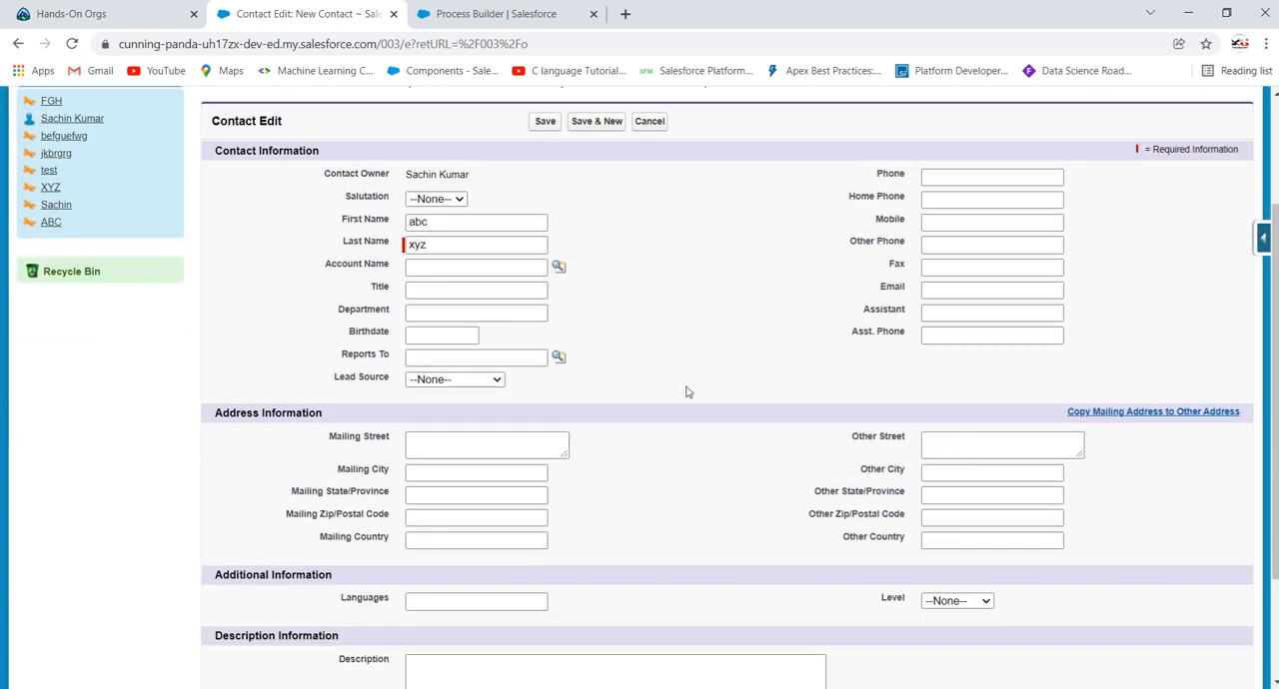
scroll(685, 391, "up", 3)
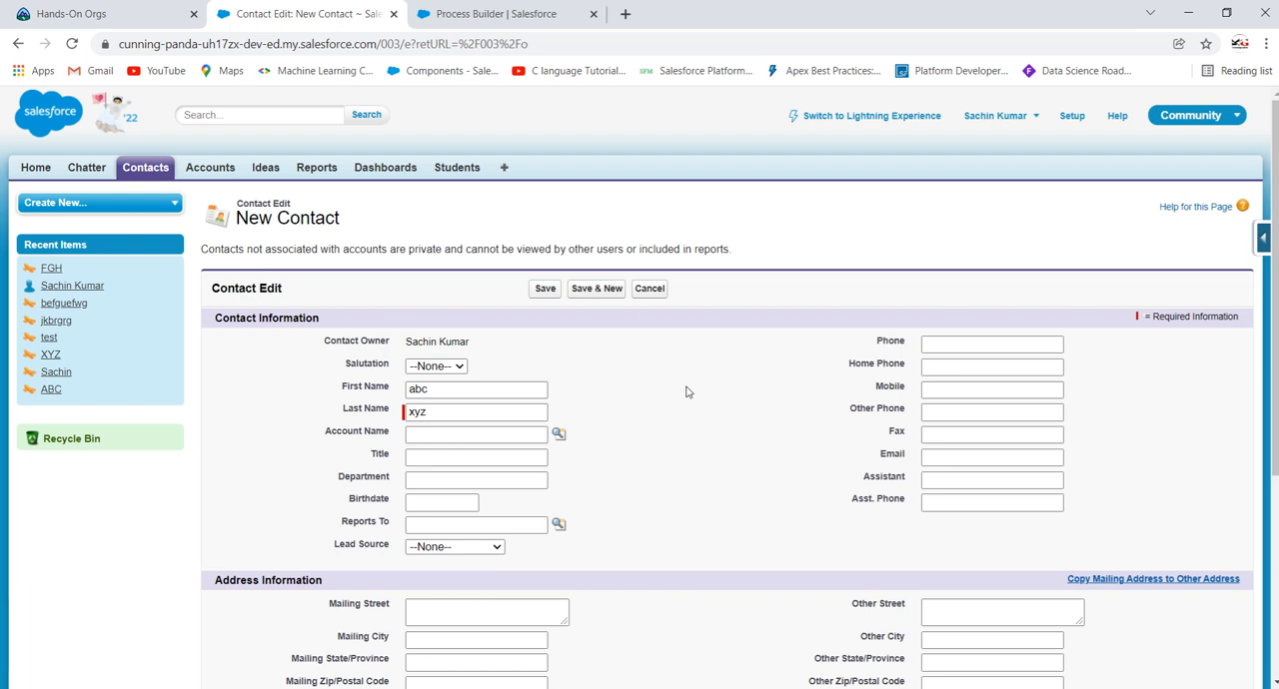
left_click(471, 436)
left_click(558, 434)
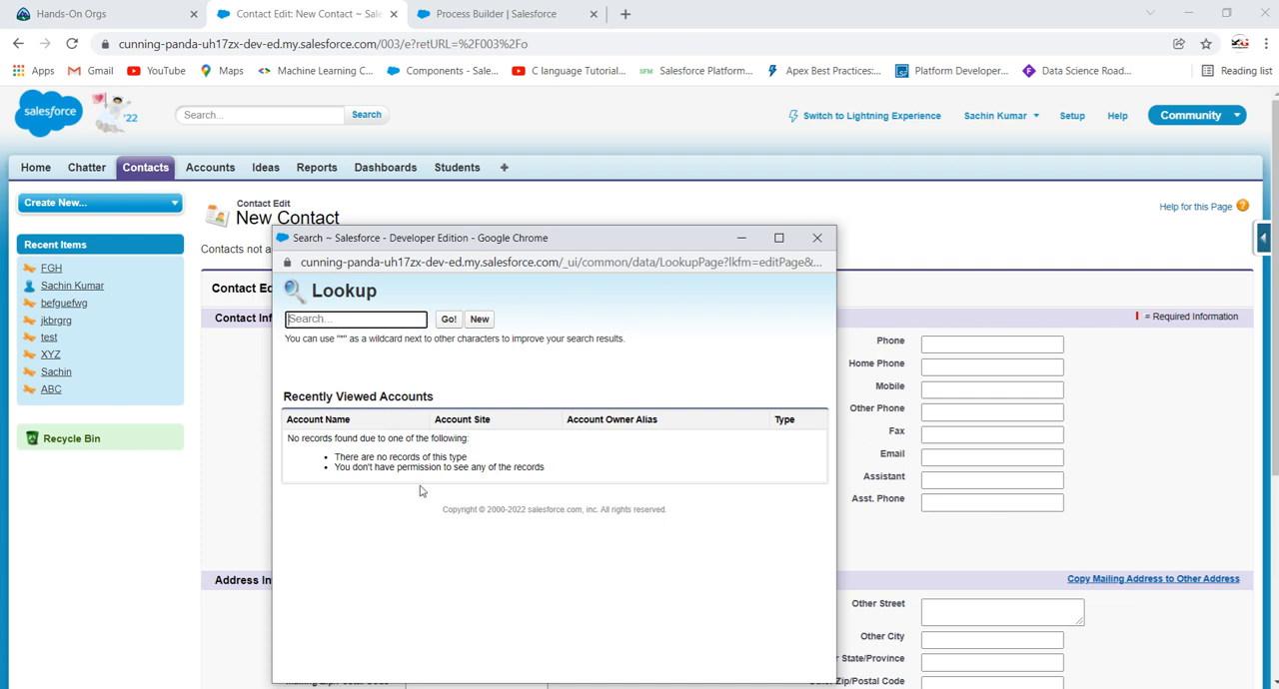
left_click(816, 237)
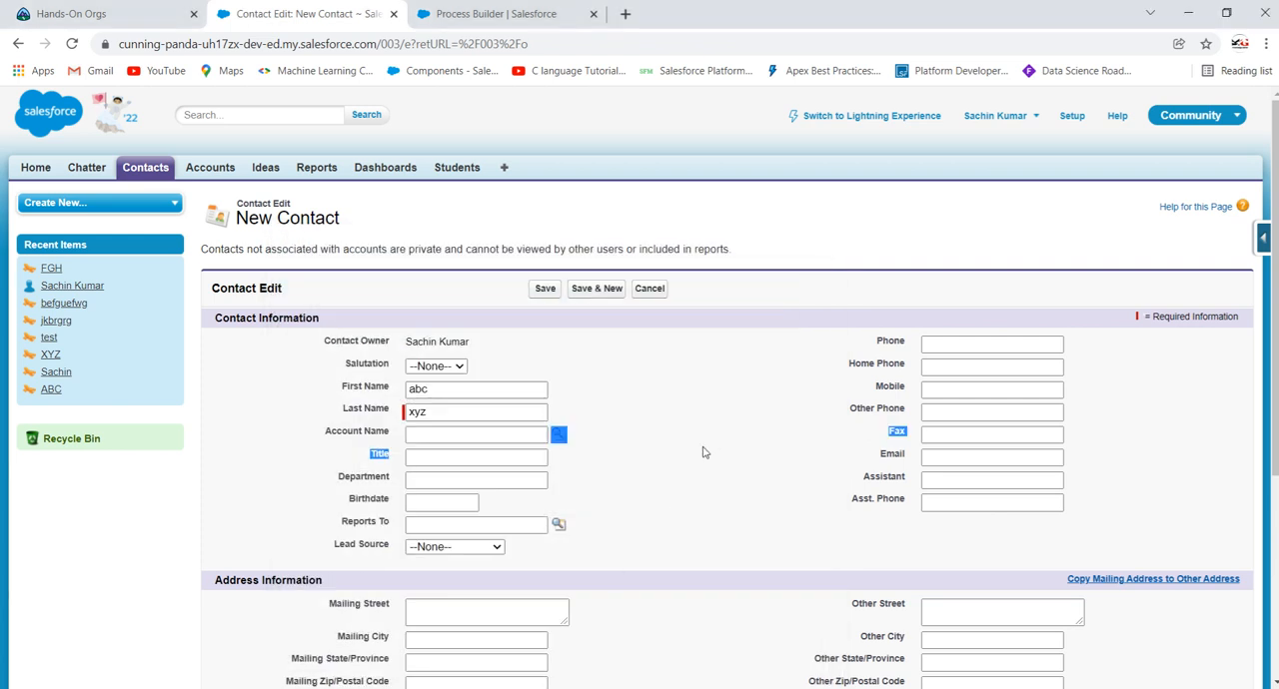
left_click(545, 288)
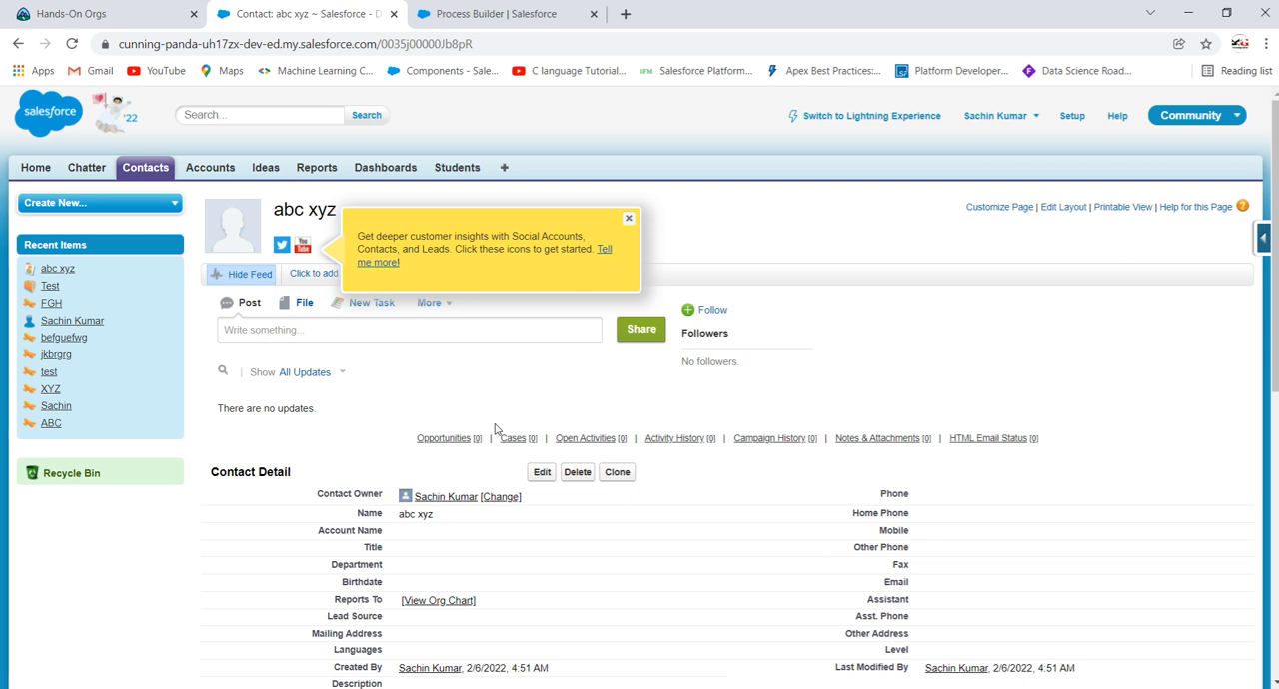
Step: Examine the saved contact's details, especially its Account Name field
scroll(495, 430, "down", 2)
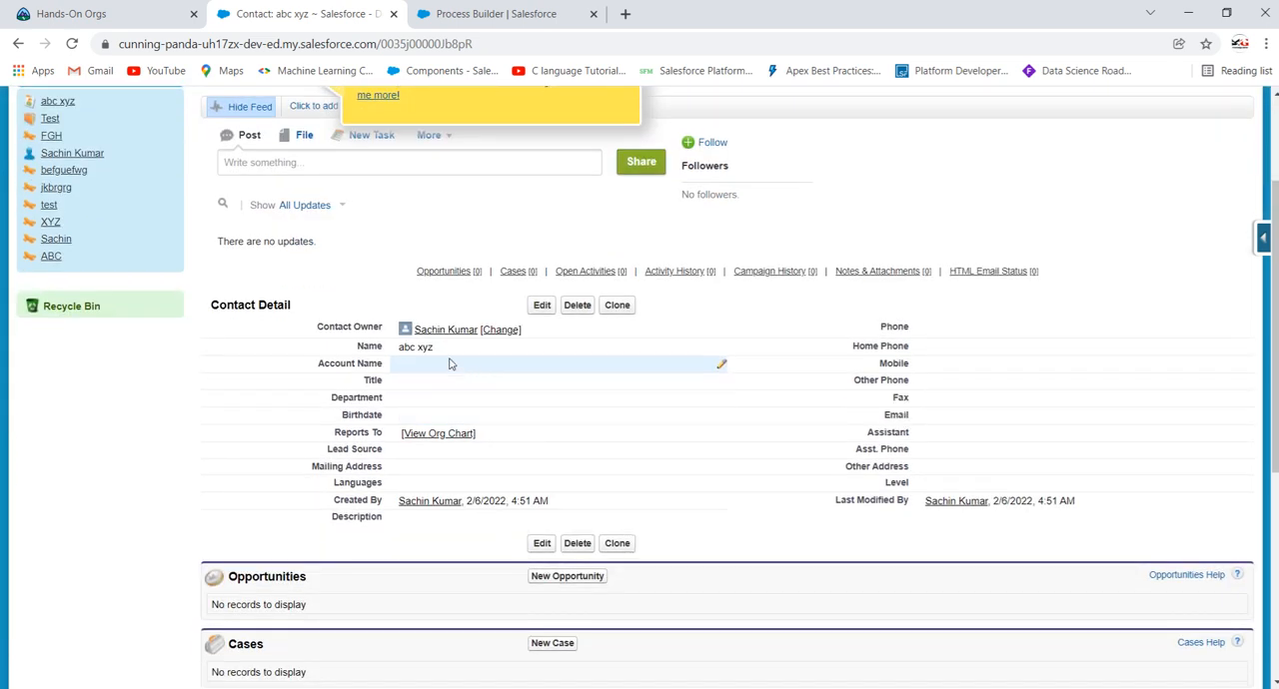
scroll(449, 363, "down", 3)
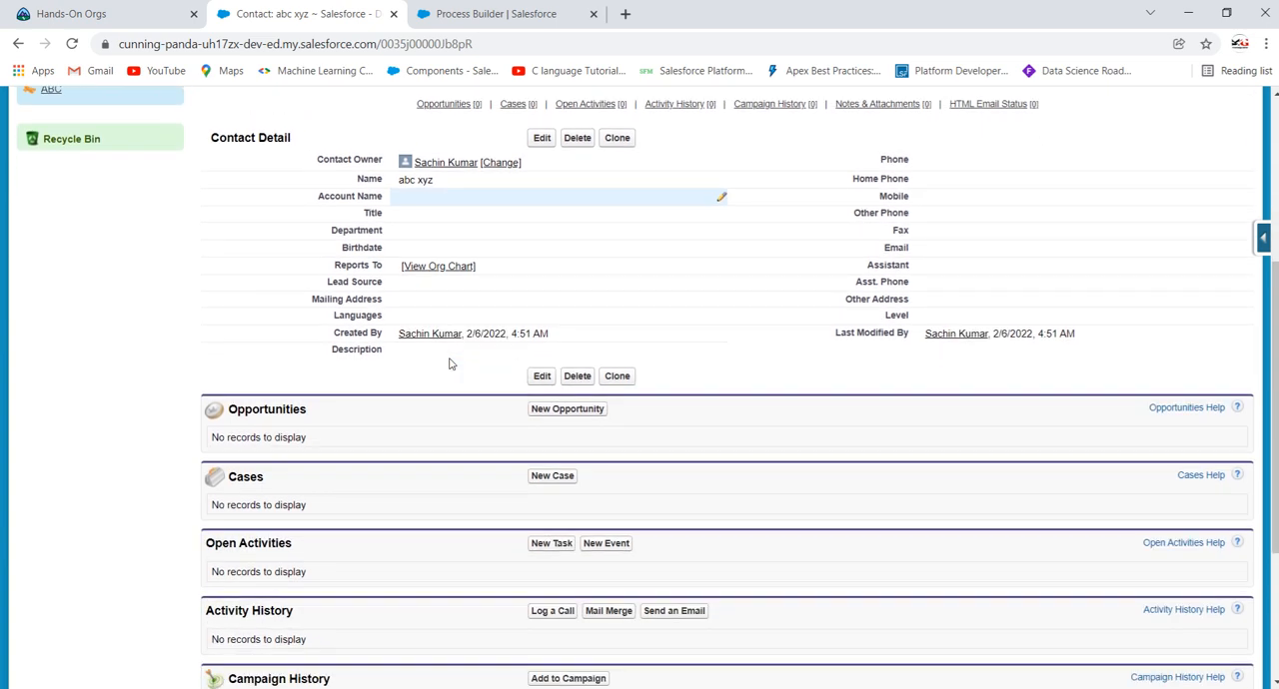
scroll(449, 364, "up", 2)
scroll(449, 364, "up", 1)
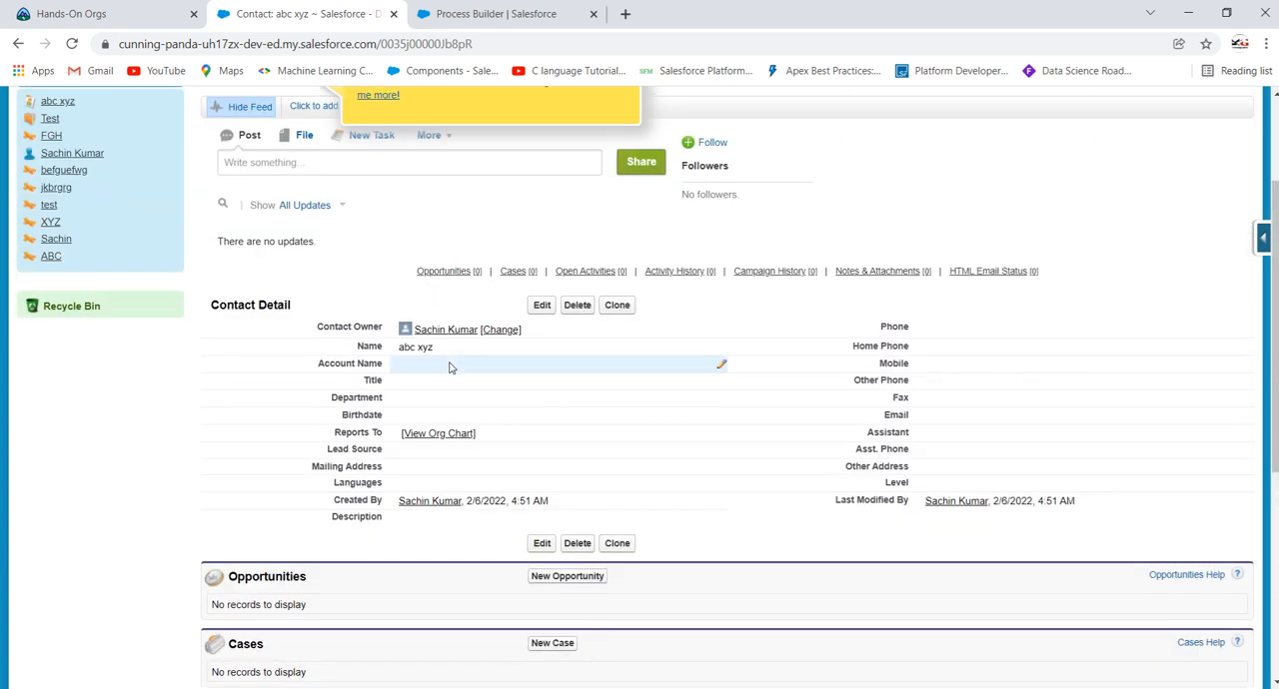
scroll(449, 367, "up", 2)
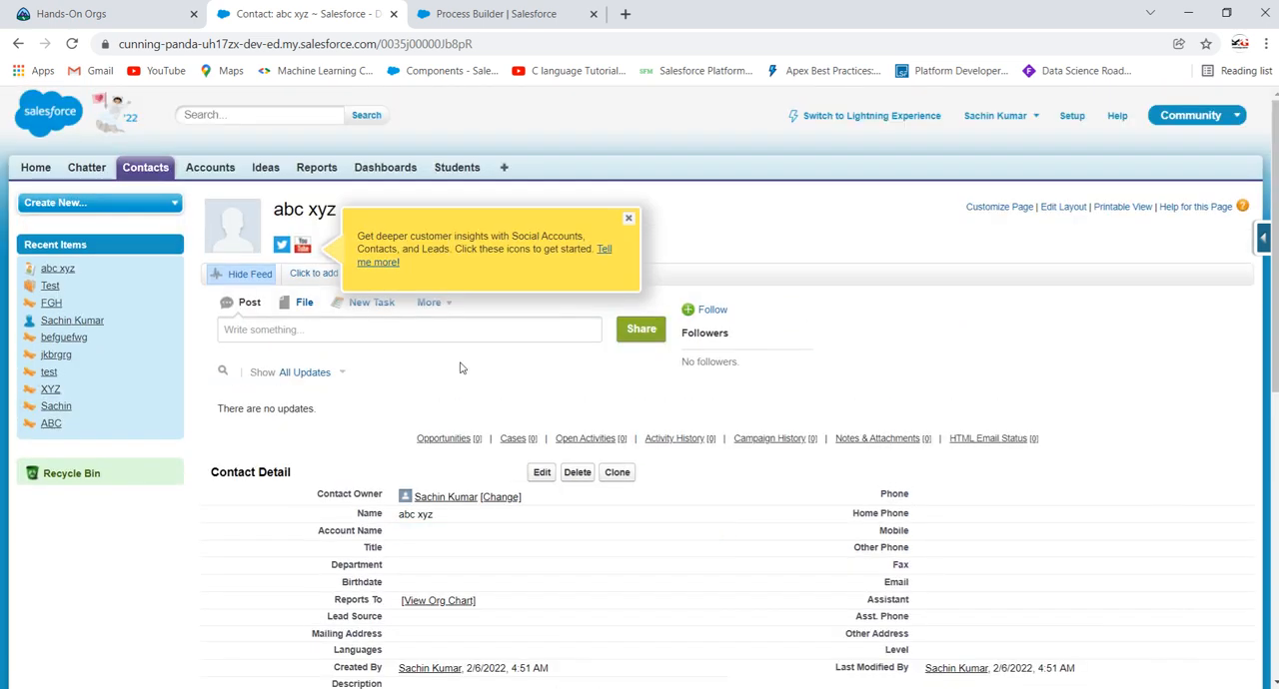
scroll(660, 454, "down", 2)
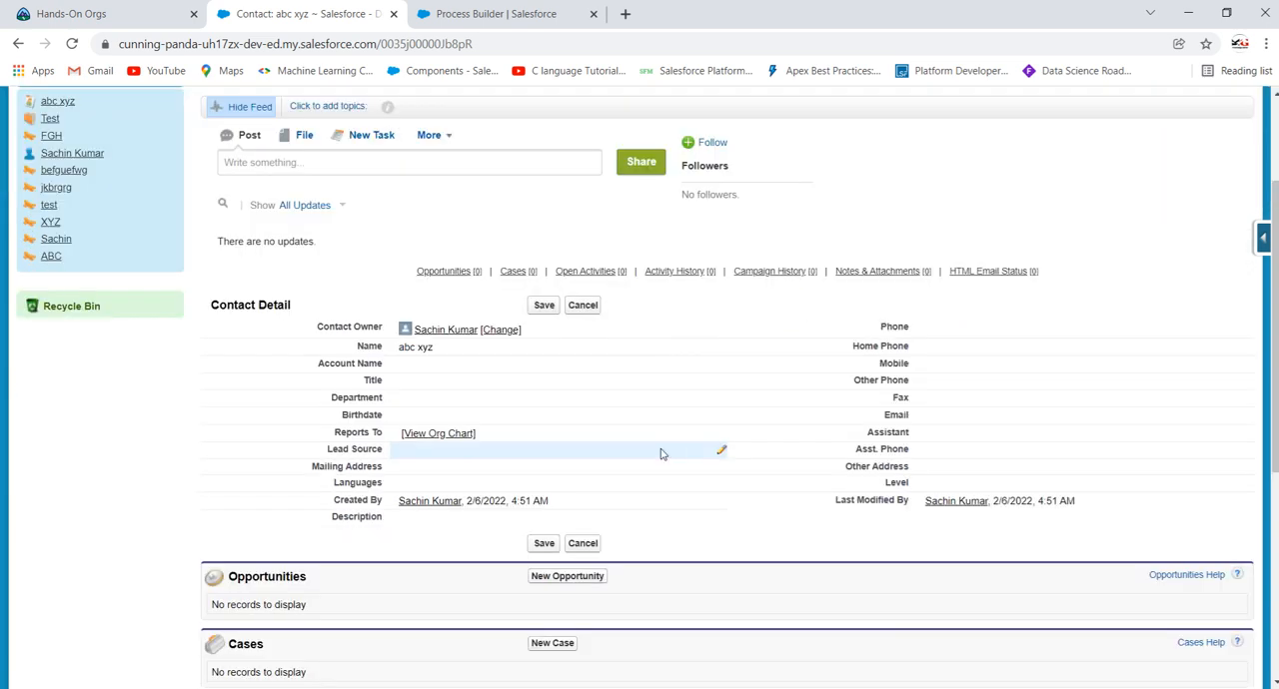
scroll(550, 397, "up", 1)
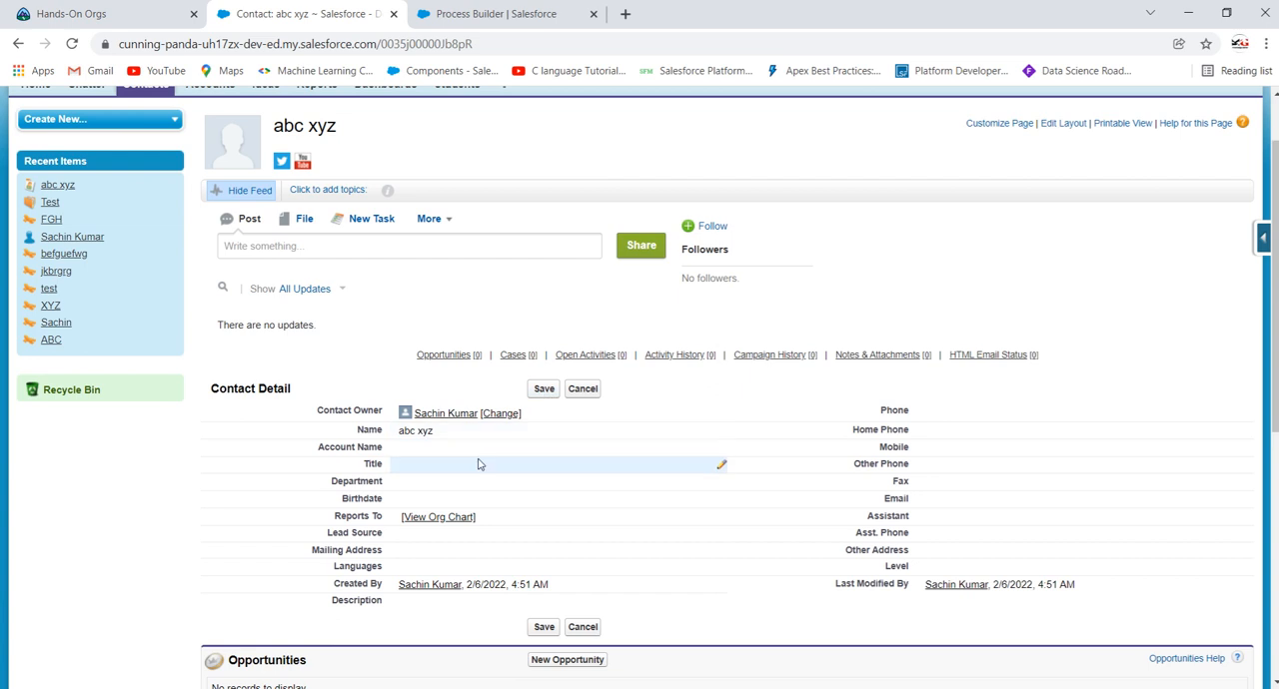
Step: Open the Accounts home in a new browser tab and view the detail page of the recent account "Test"
scroll(473, 463, "up", 1)
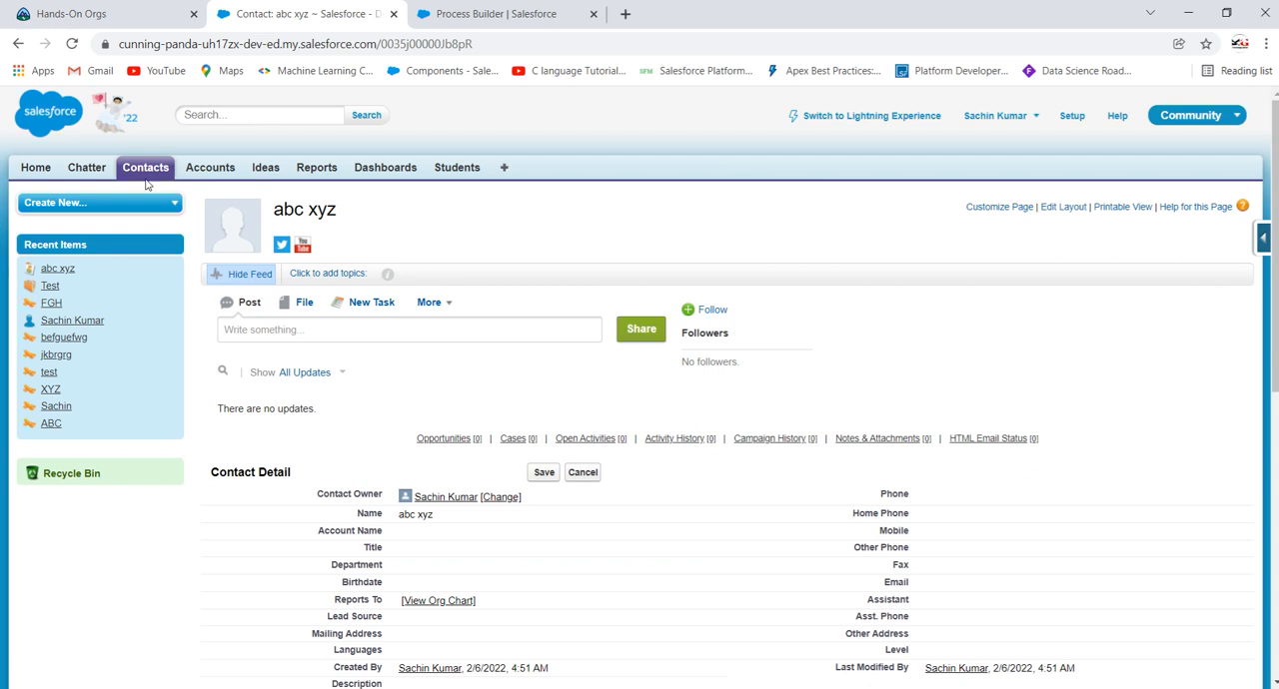
right_click(209, 174)
left_click(274, 182)
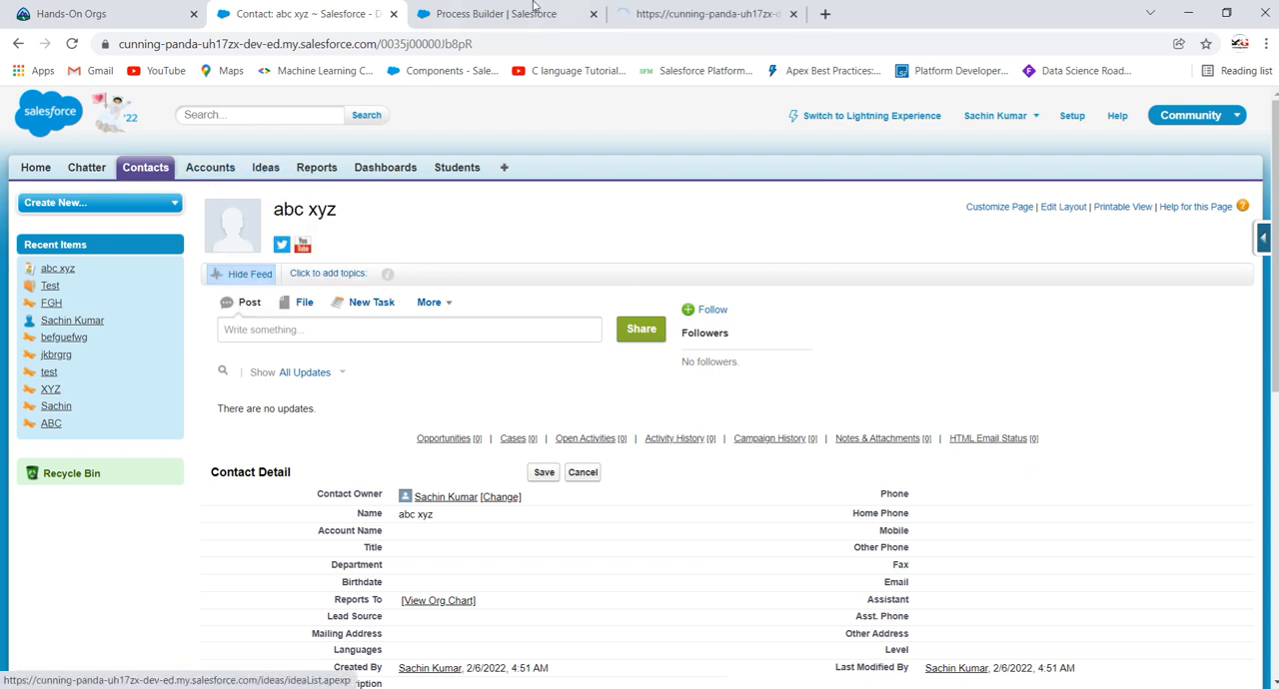
left_click(664, 8)
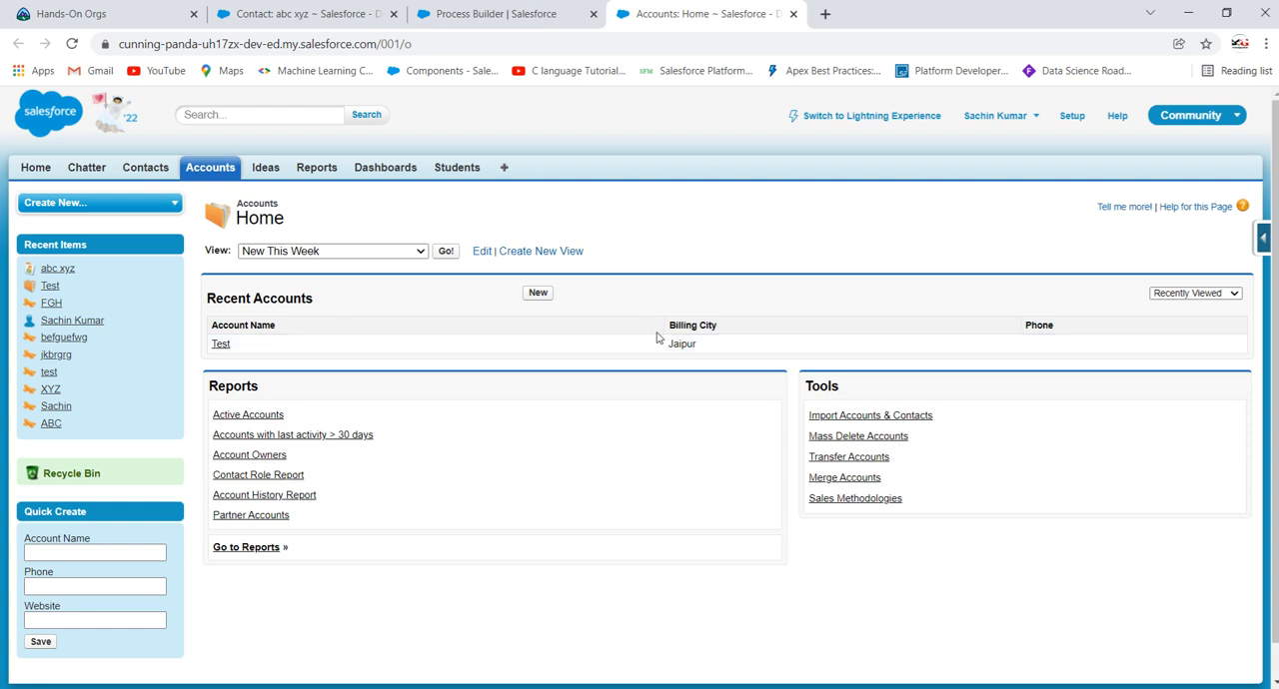
left_click(220, 346)
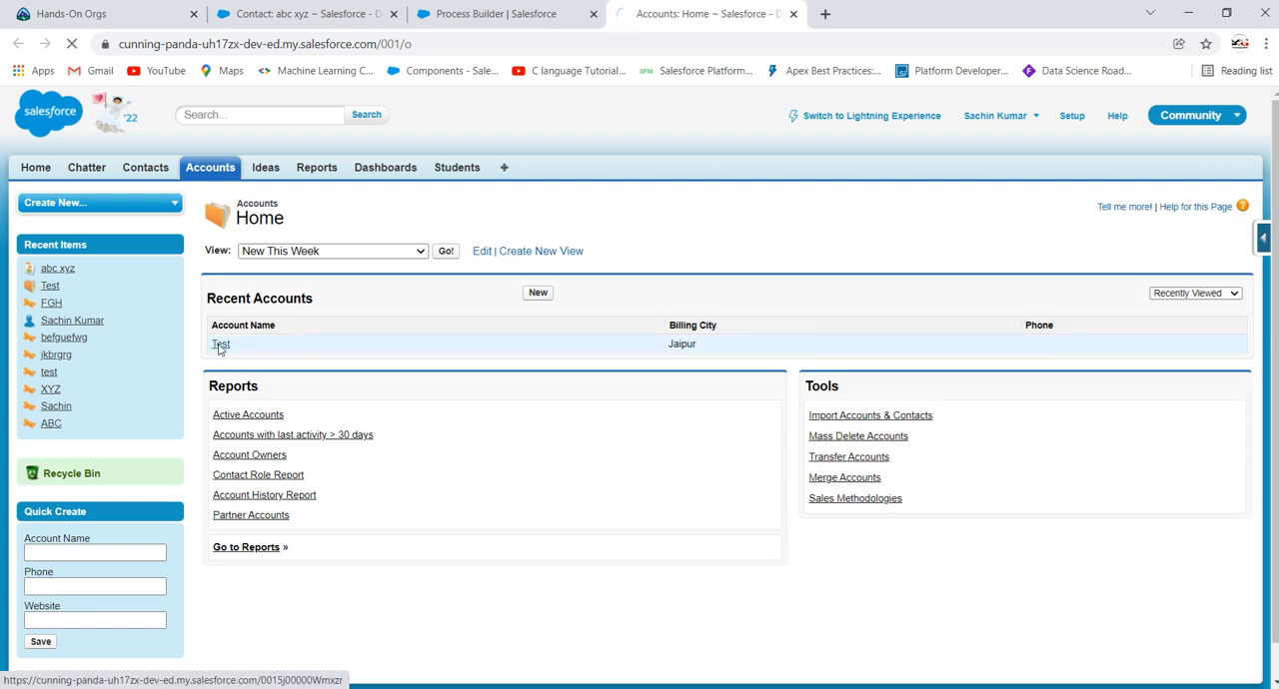
scroll(488, 422, "down", 1)
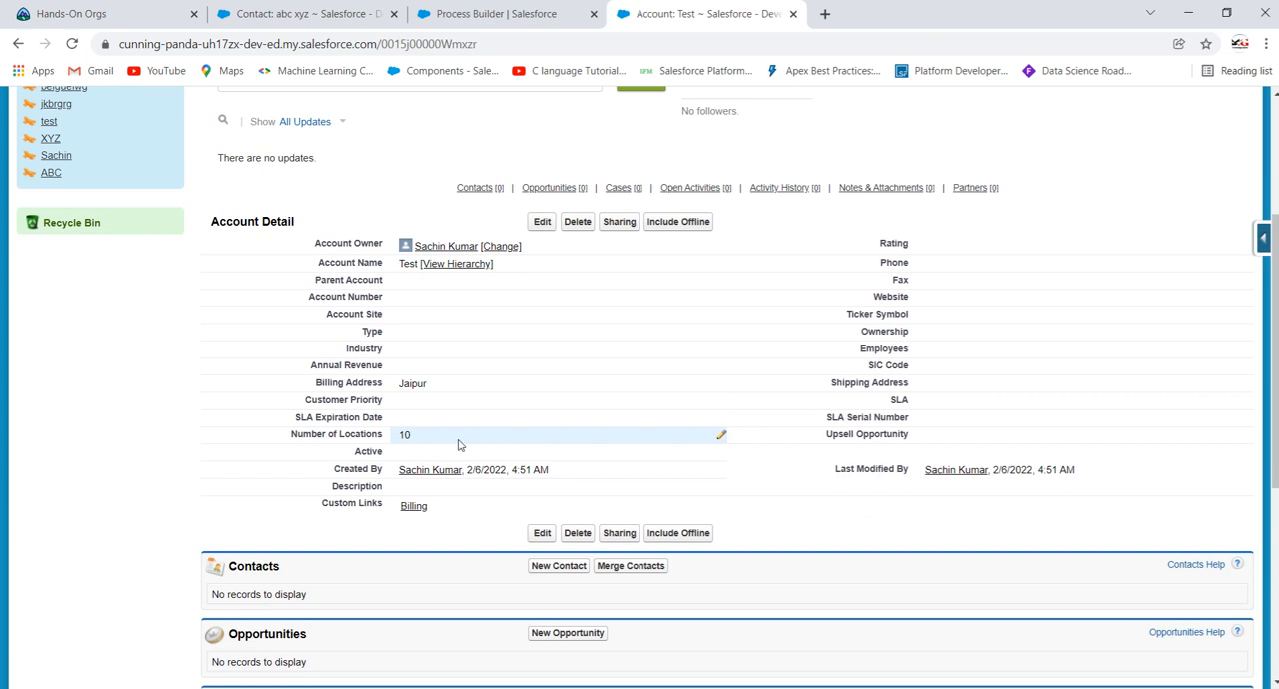
Step: Return to the contact "abc xyz" and set its Account Name to "Test" through the account lookup, without saving
left_click(440, 13)
left_click(290, 13)
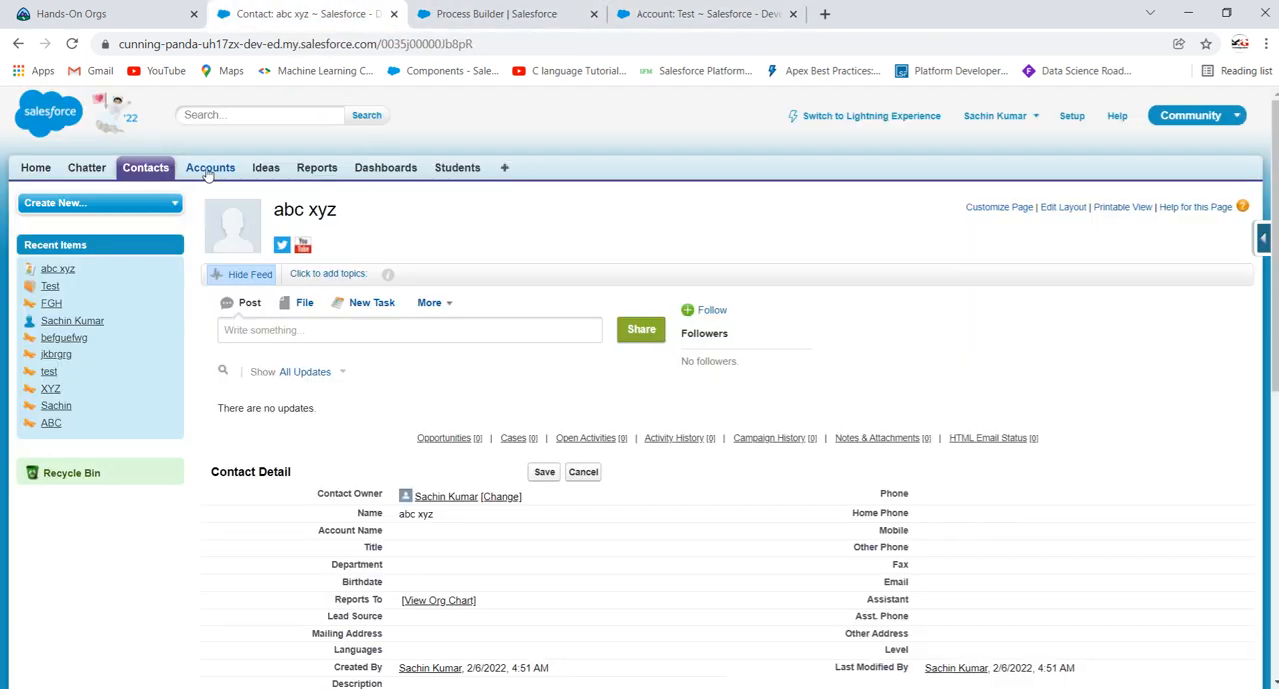
scroll(472, 328, "down", 3)
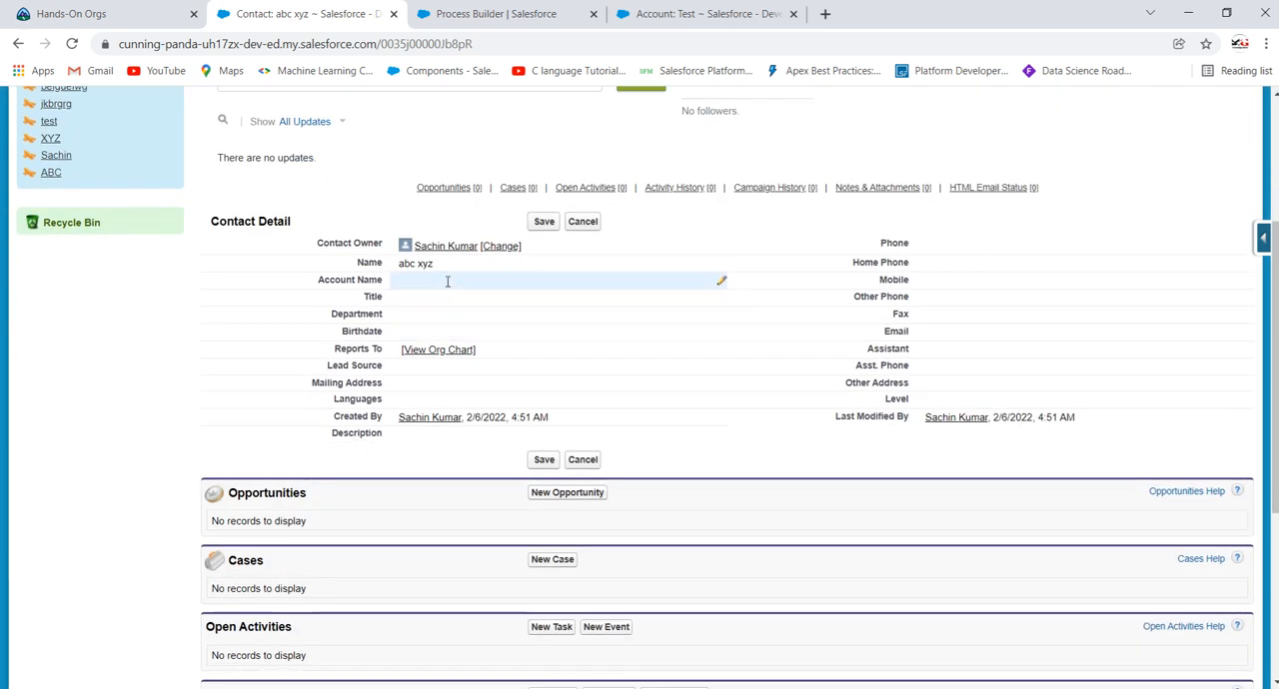
double_click(447, 282)
left_click(548, 285)
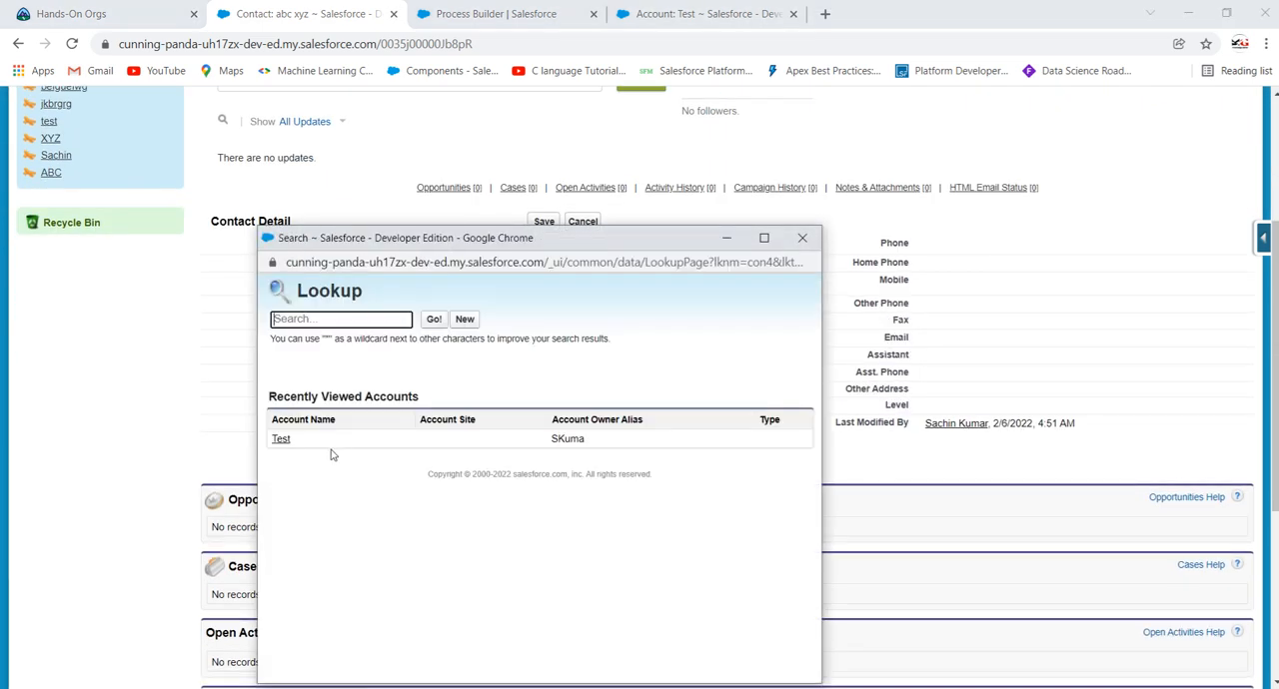
left_click(280, 437)
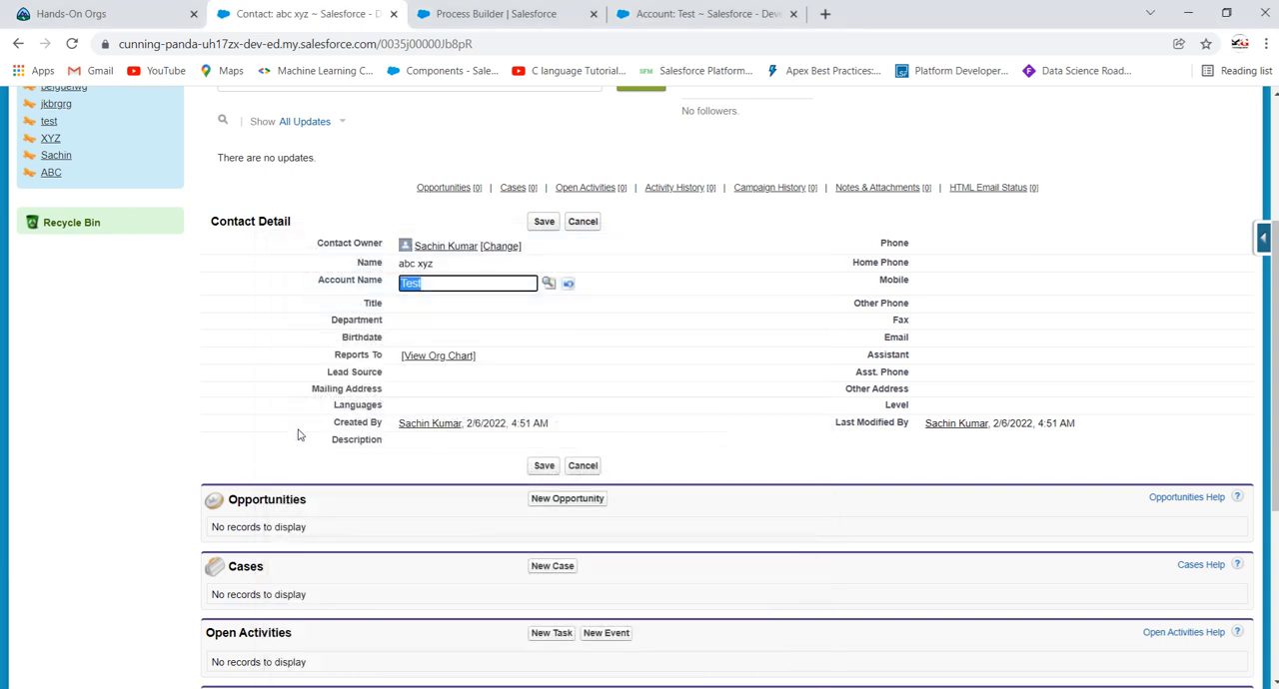
left_click(299, 336)
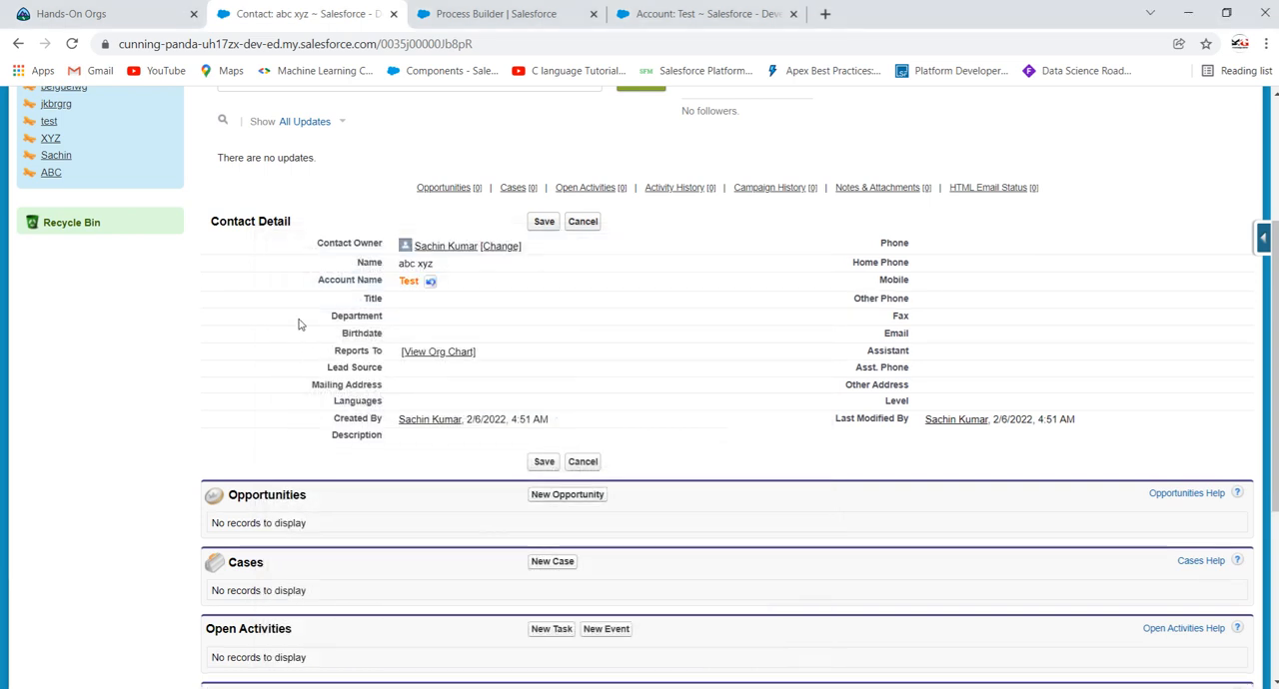
Step: Look at the process diagram in Process Builder, and check the recent accounts on the Accounts home in another new browser tab
scroll(263, 315, "up", 2)
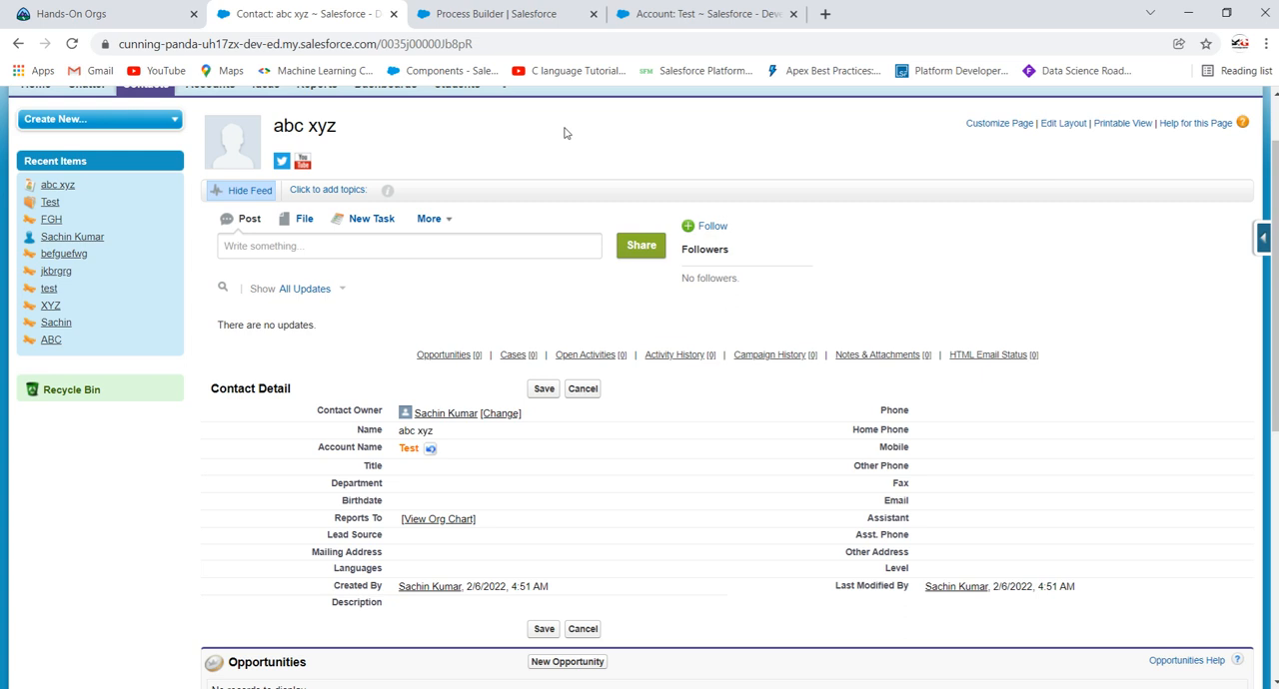
left_click(562, 12)
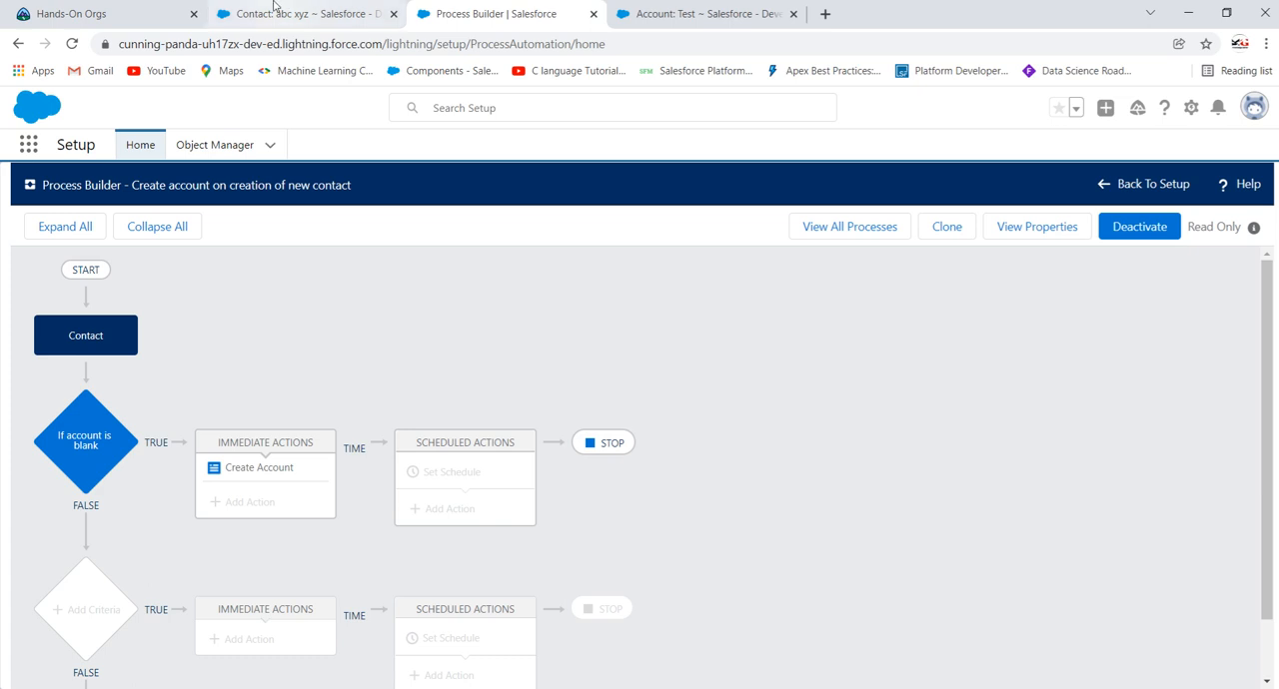
left_click(305, 13)
scroll(349, 253, "up", 1)
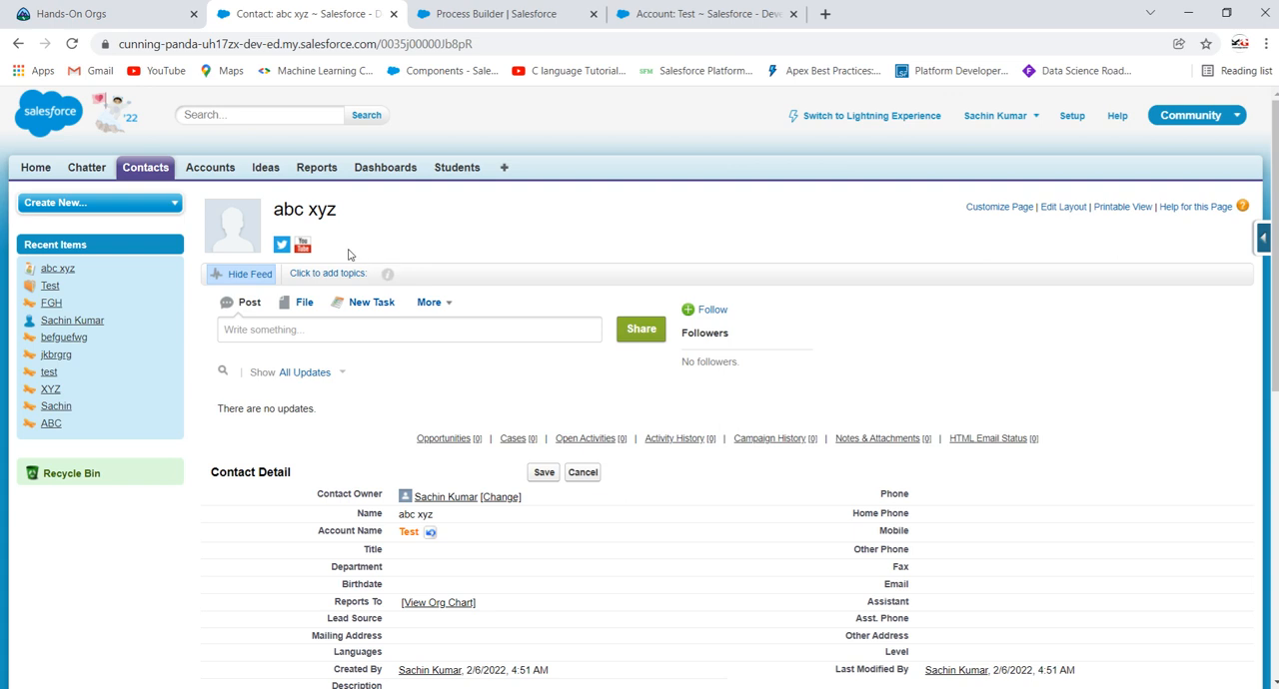
right_click(221, 167)
left_click(232, 178)
left_click(879, 13)
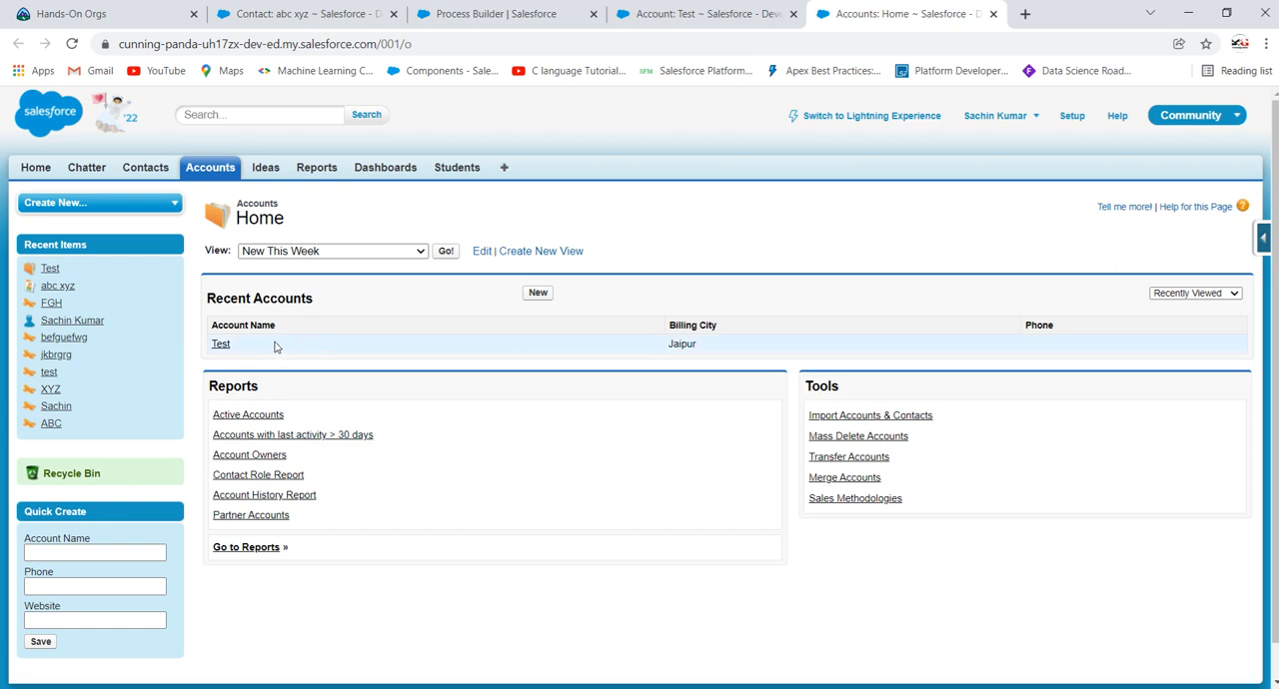
Step: Inspect the field values in the process's Create Account action and compare them with the details of the "Test" account
left_click(300, 12)
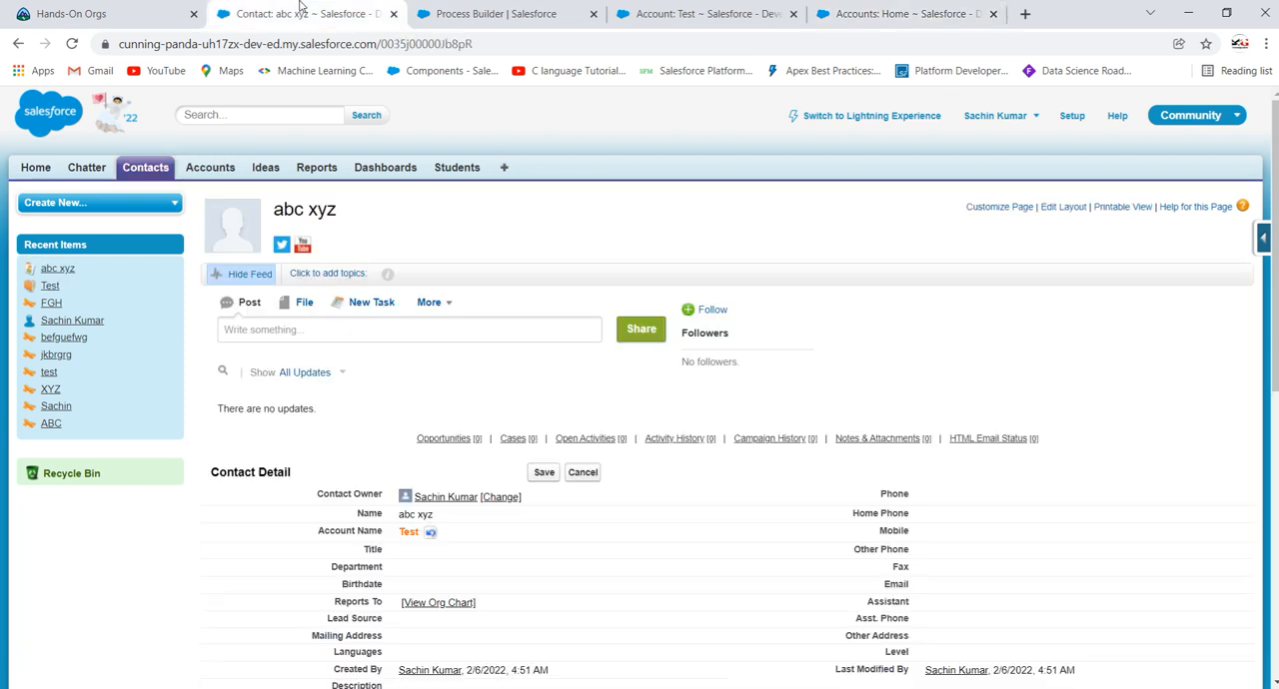
left_click(550, 11)
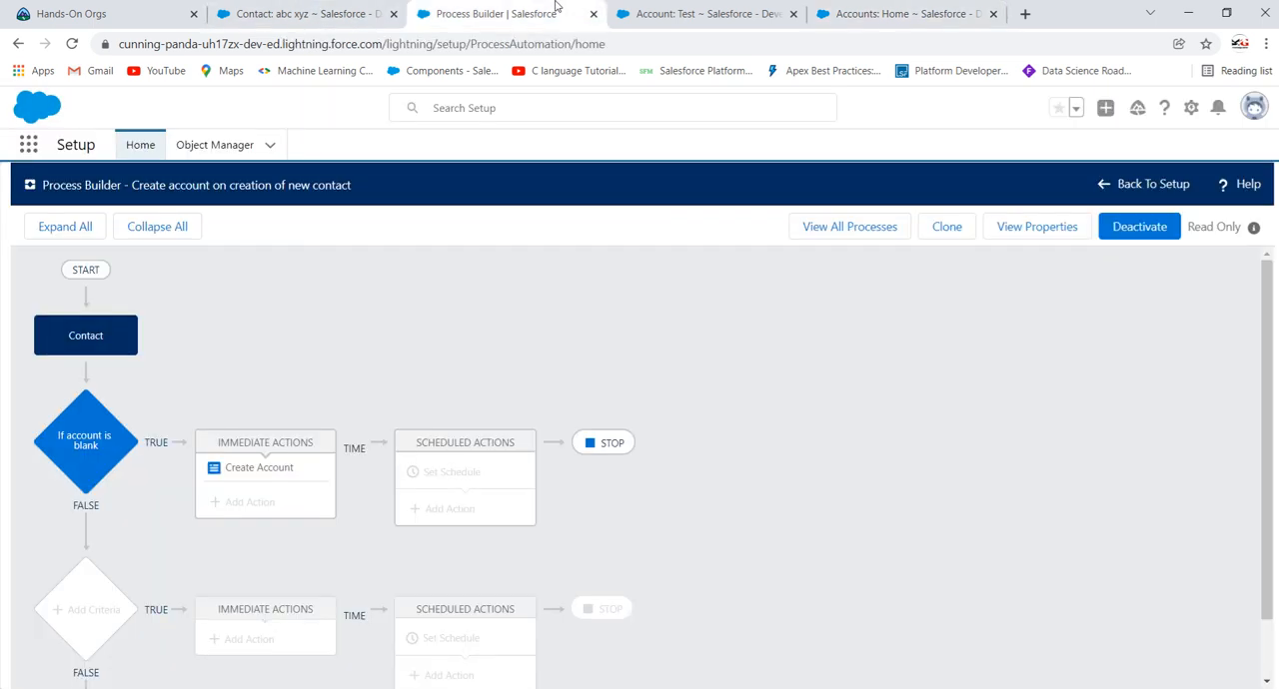
left_click(259, 468)
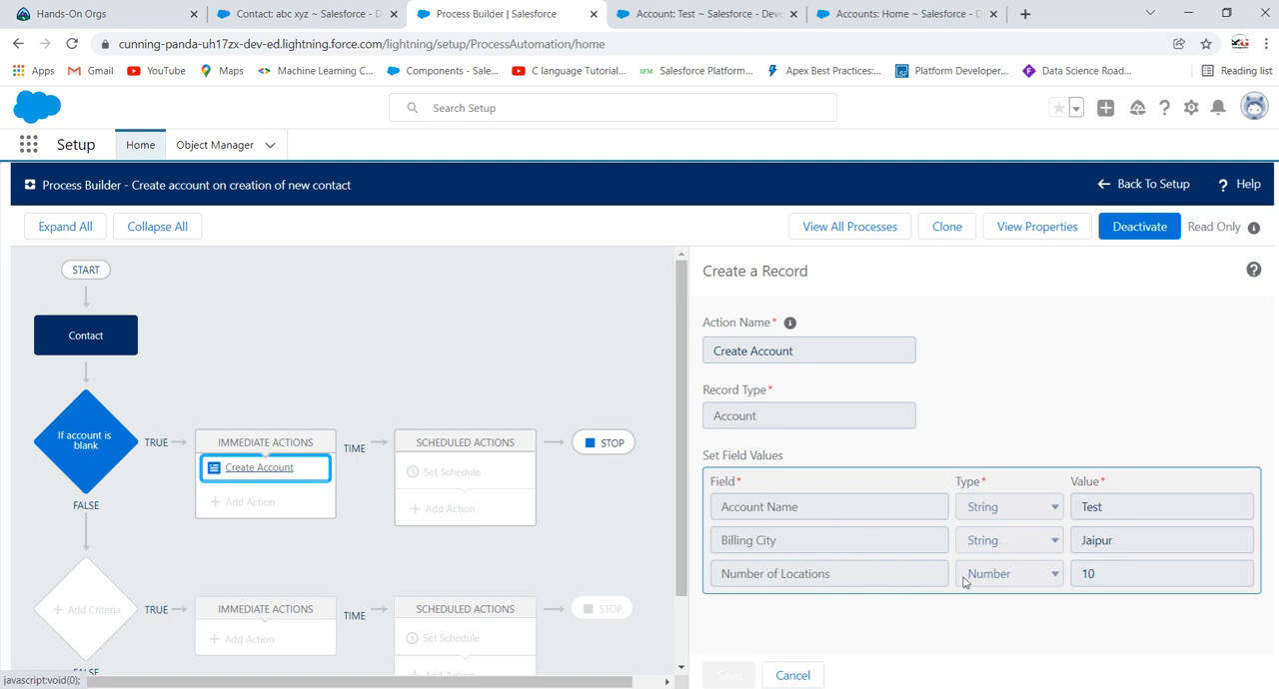
left_click(384, 12)
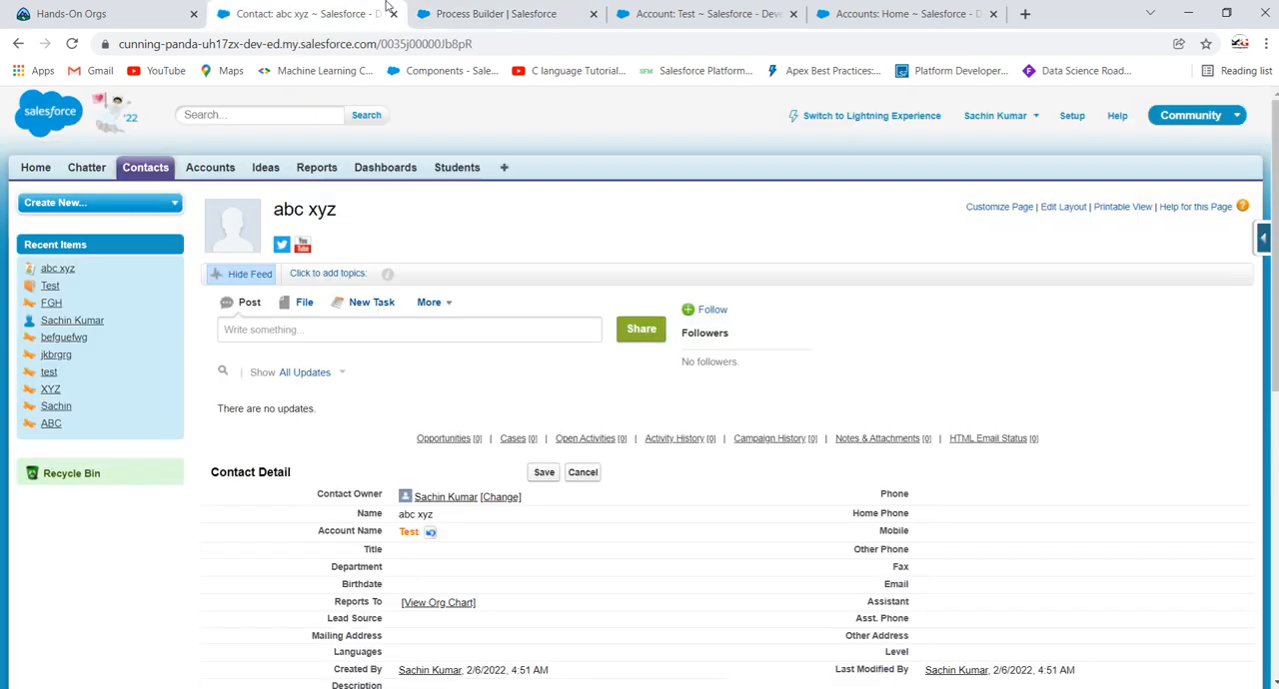
left_click(700, 13)
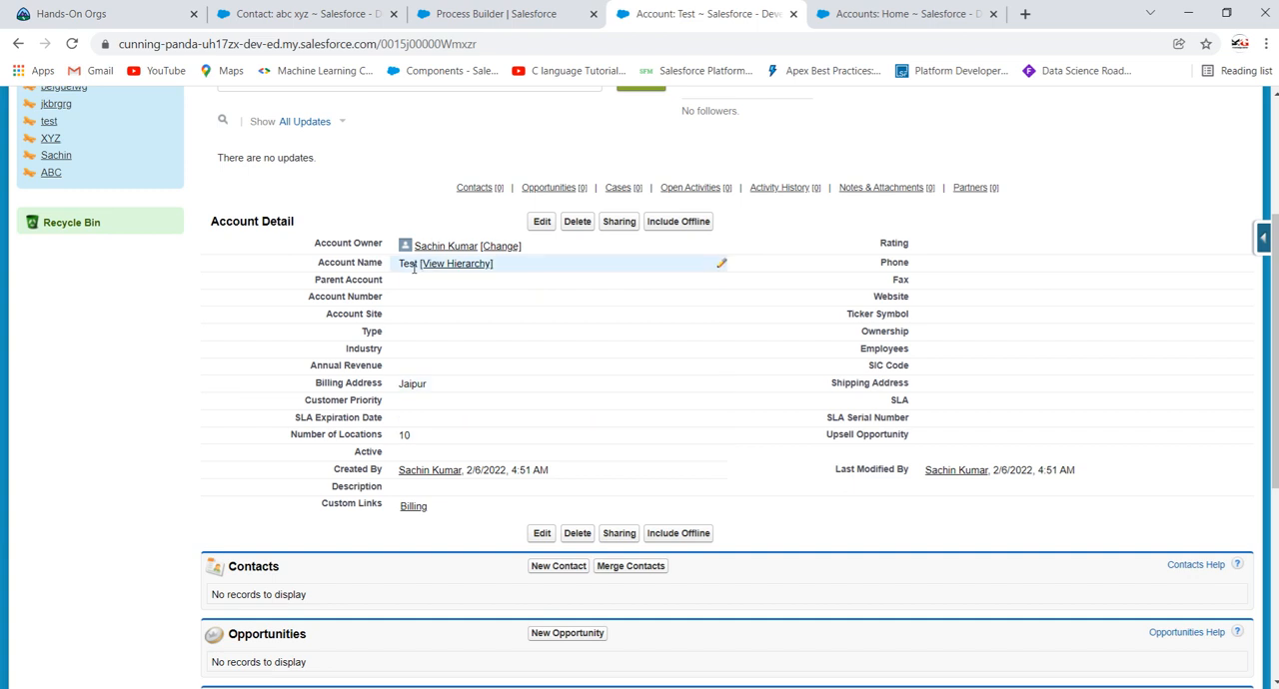
scroll(798, 418, "up", 3)
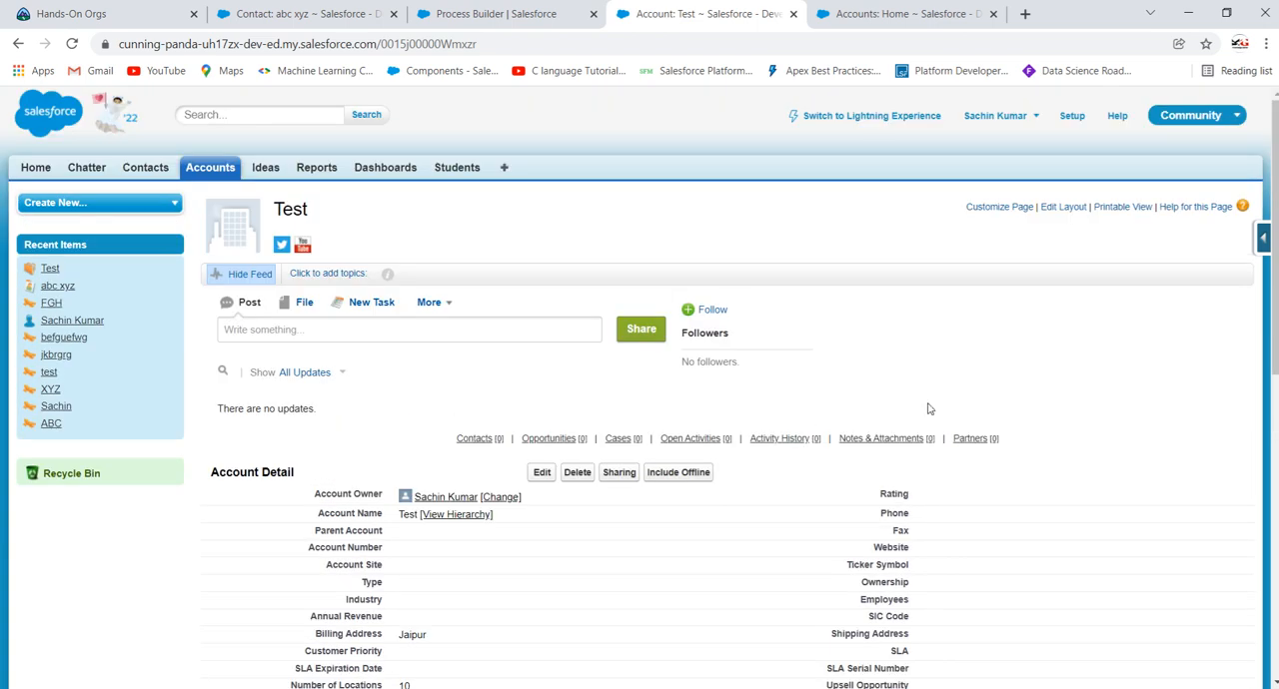